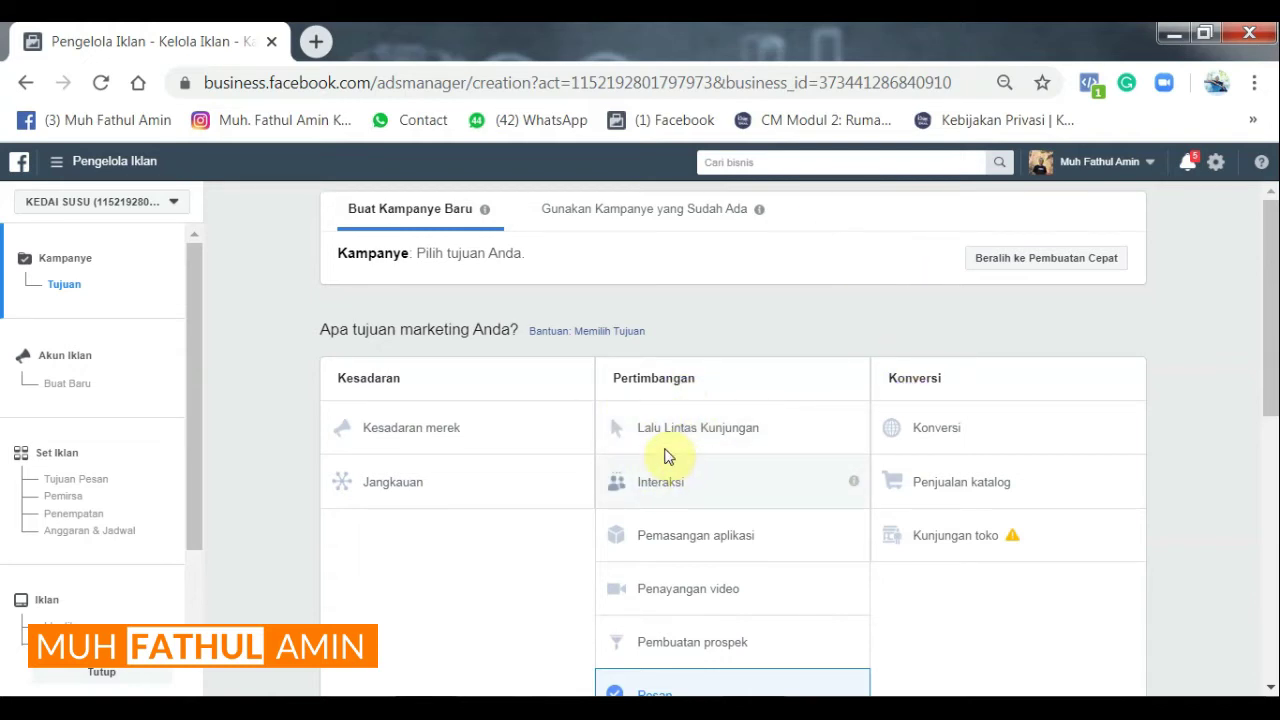
Keep the Pesan campaign objective and continue through the ad account settings to the ad set setup
scroll(668, 455, "down", 1)
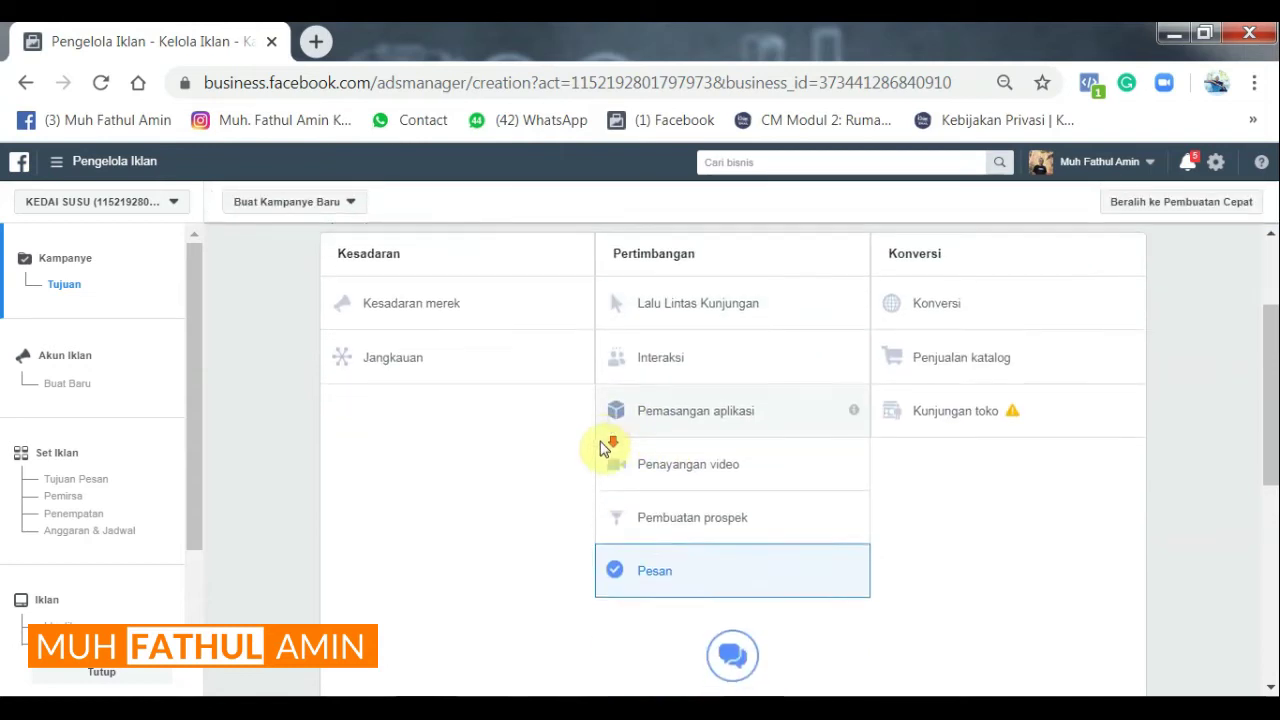
scroll(603, 445, "down", 3)
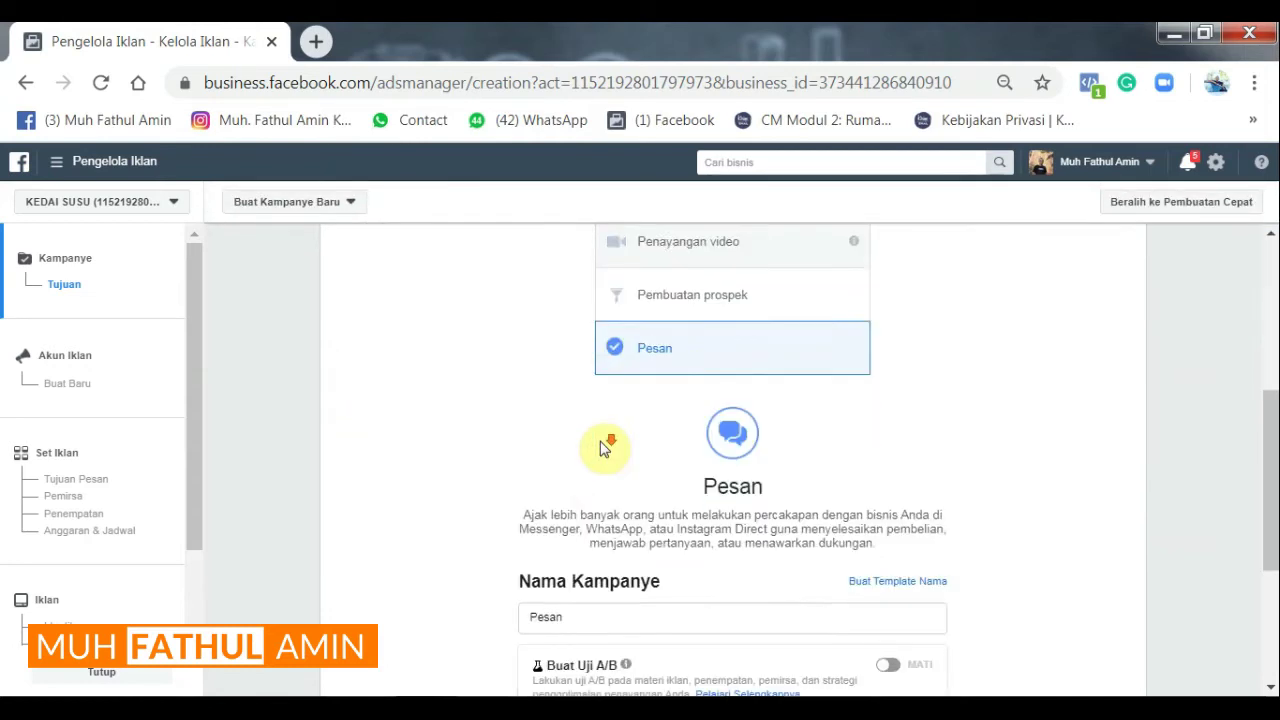
left_click(133, 398)
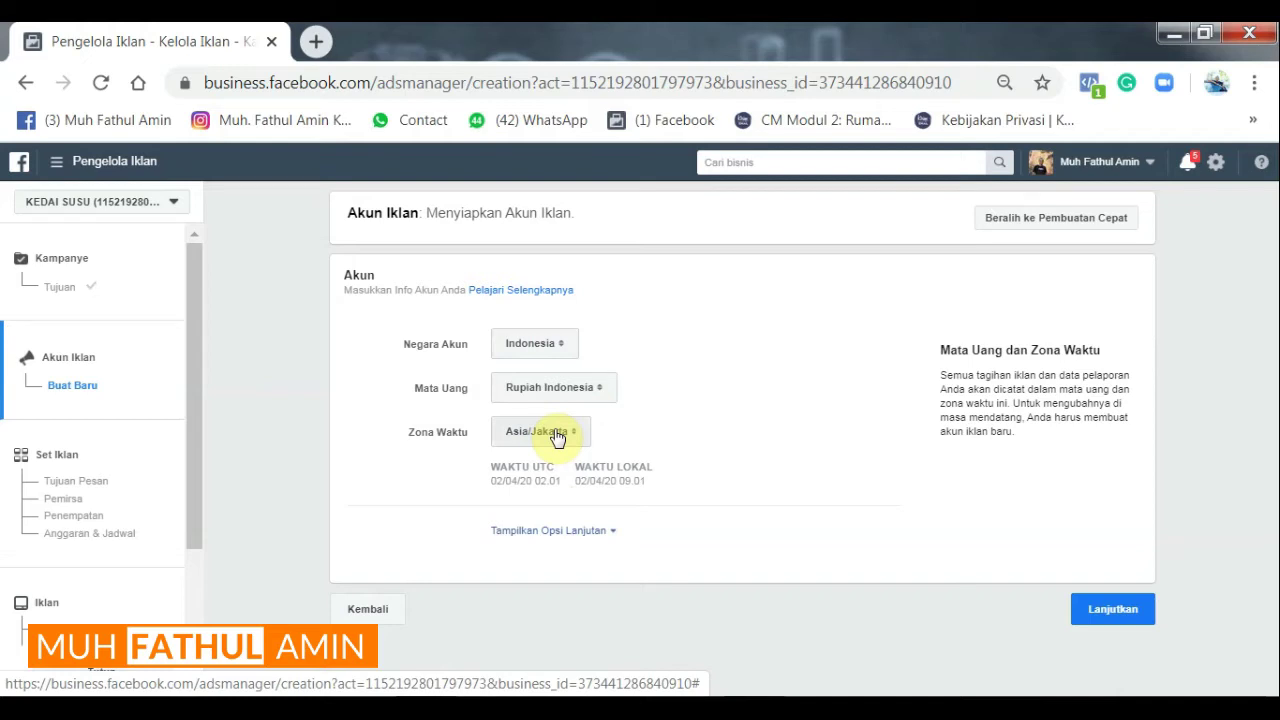
left_click(1104, 620)
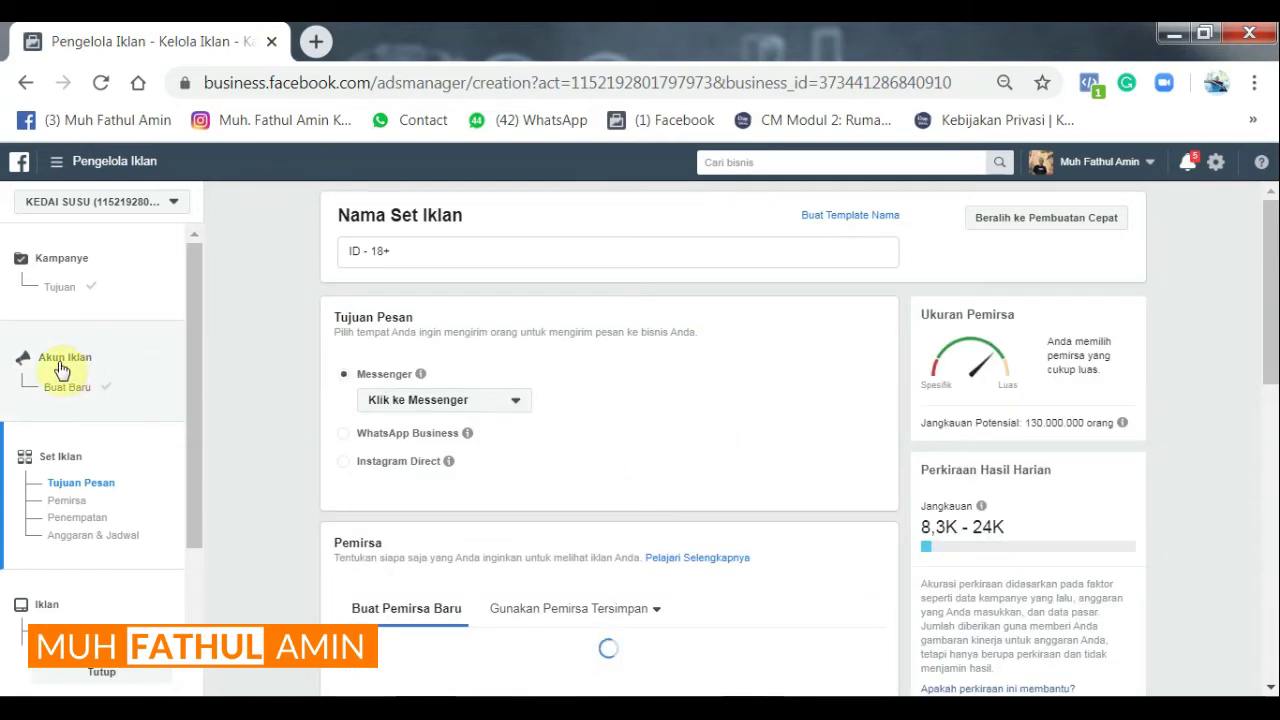
Look over the campaign creation outline, from Kampanye and Akun Iklan through Set Iklan to the Iklan subsections
scroll(120, 486, "down", 2)
scroll(120, 486, "up", 2)
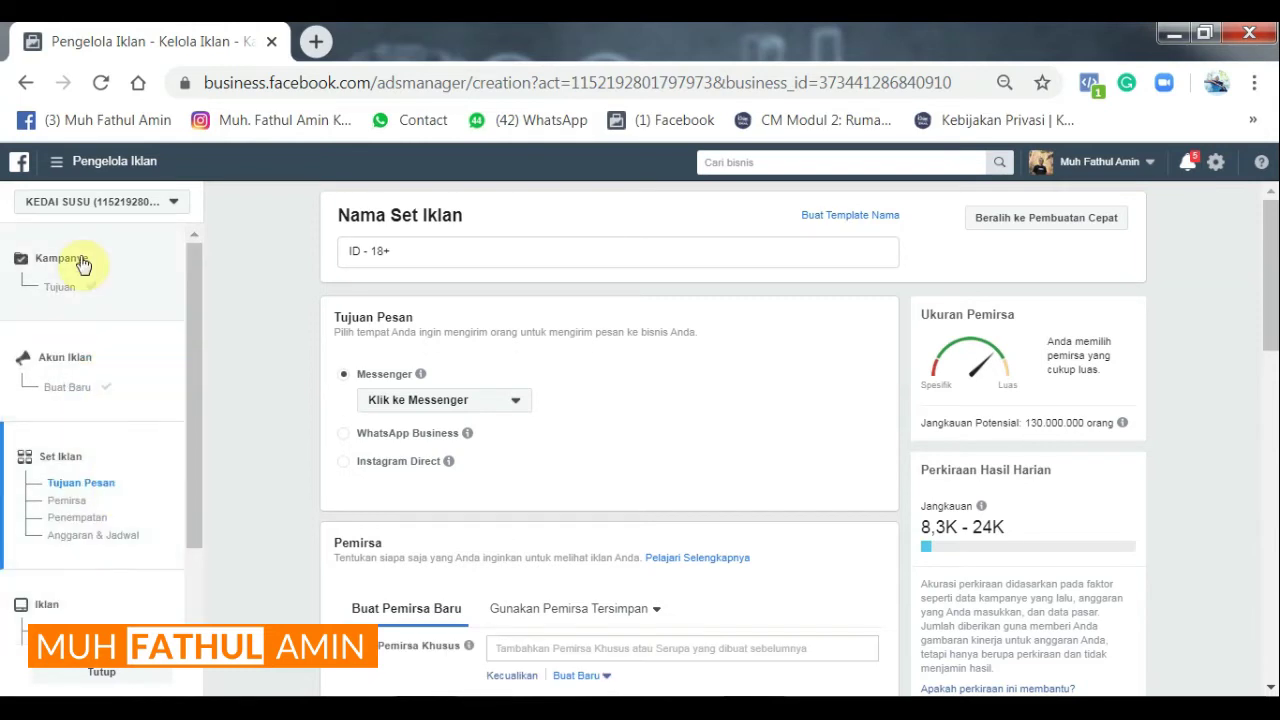
scroll(63, 331, "down", 1)
scroll(77, 408, "up", 1)
scroll(88, 435, "down", 1)
scroll(91, 557, "down", 1)
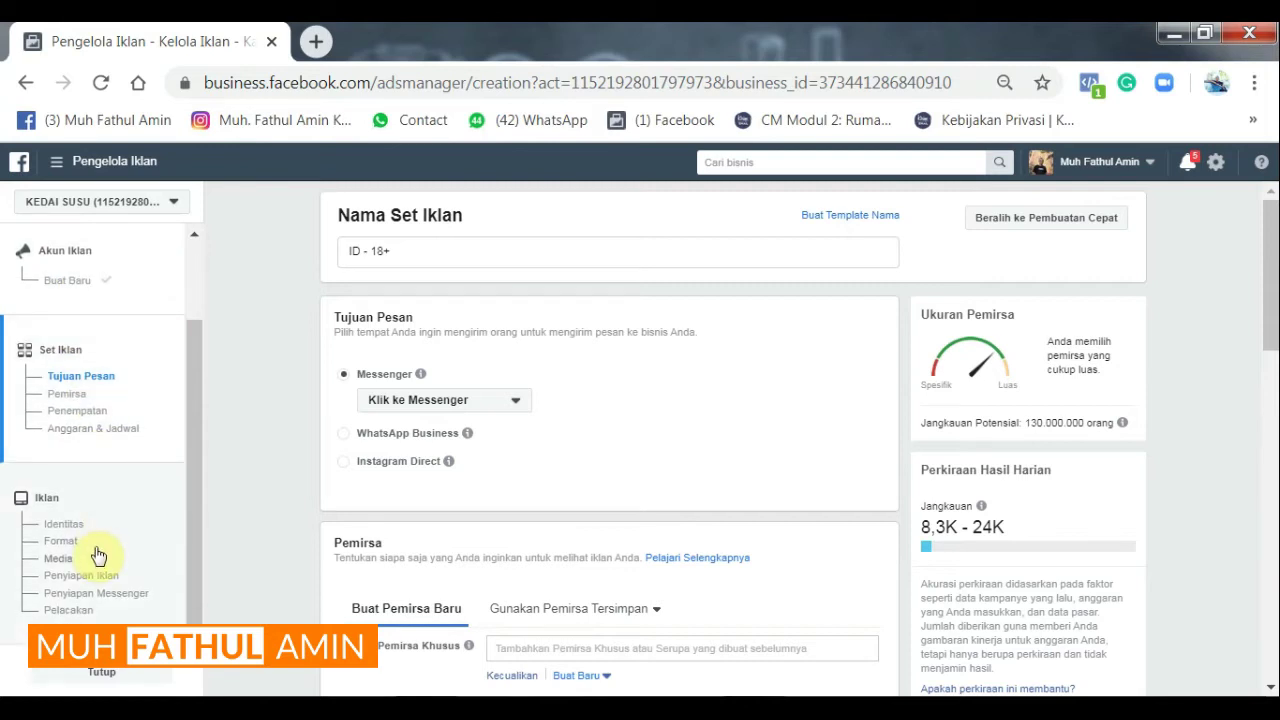
scroll(98, 556, "up", 2)
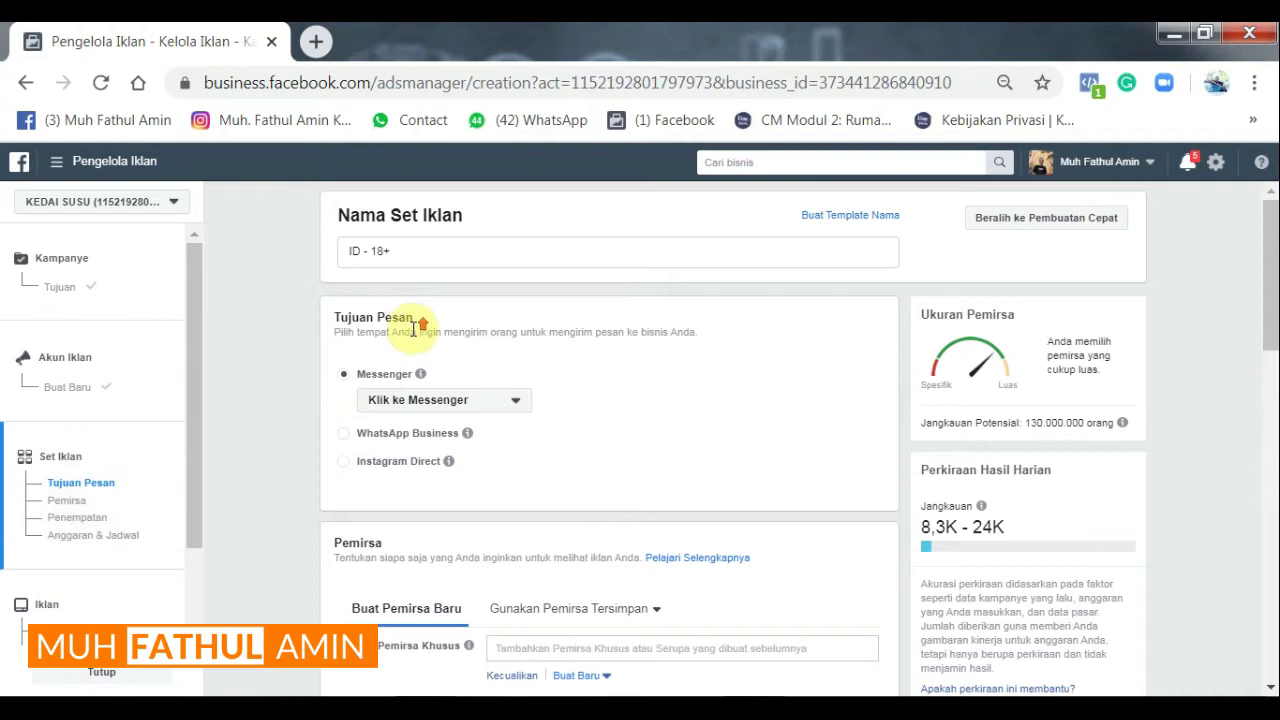
left_click(430, 258)
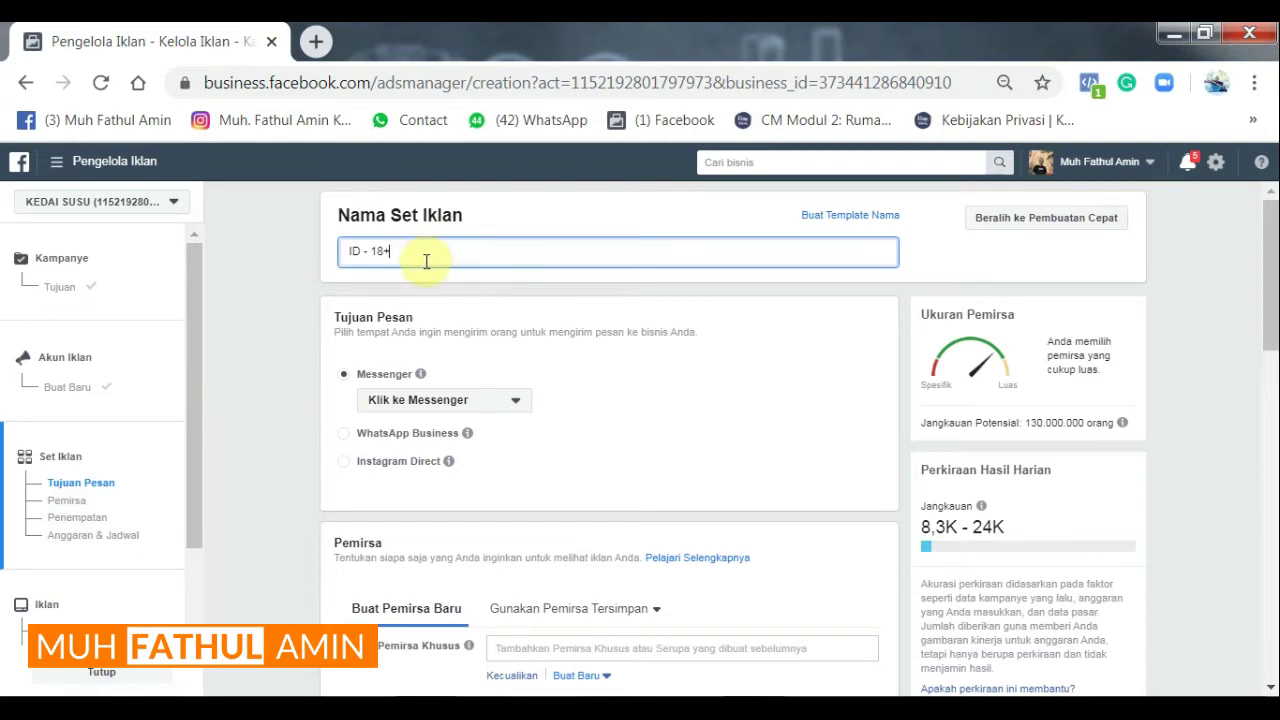
left_click(310, 250)
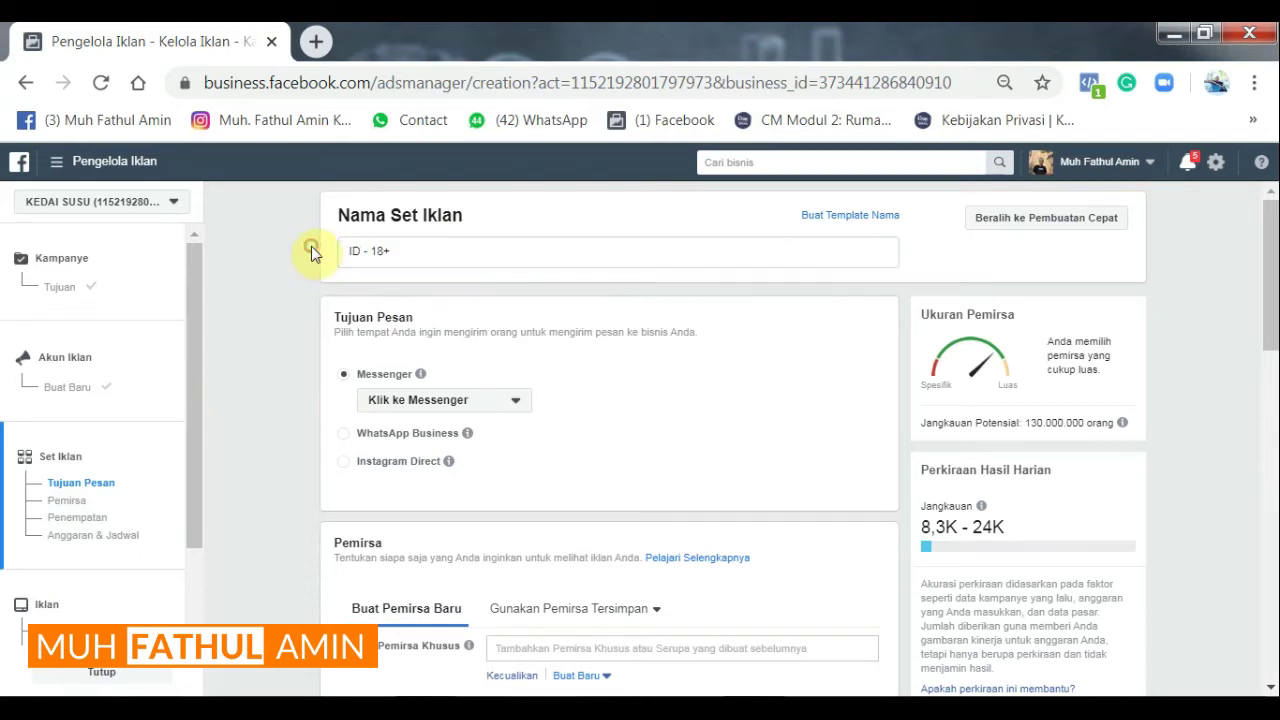
double_click(428, 254)
left_click(400, 251)
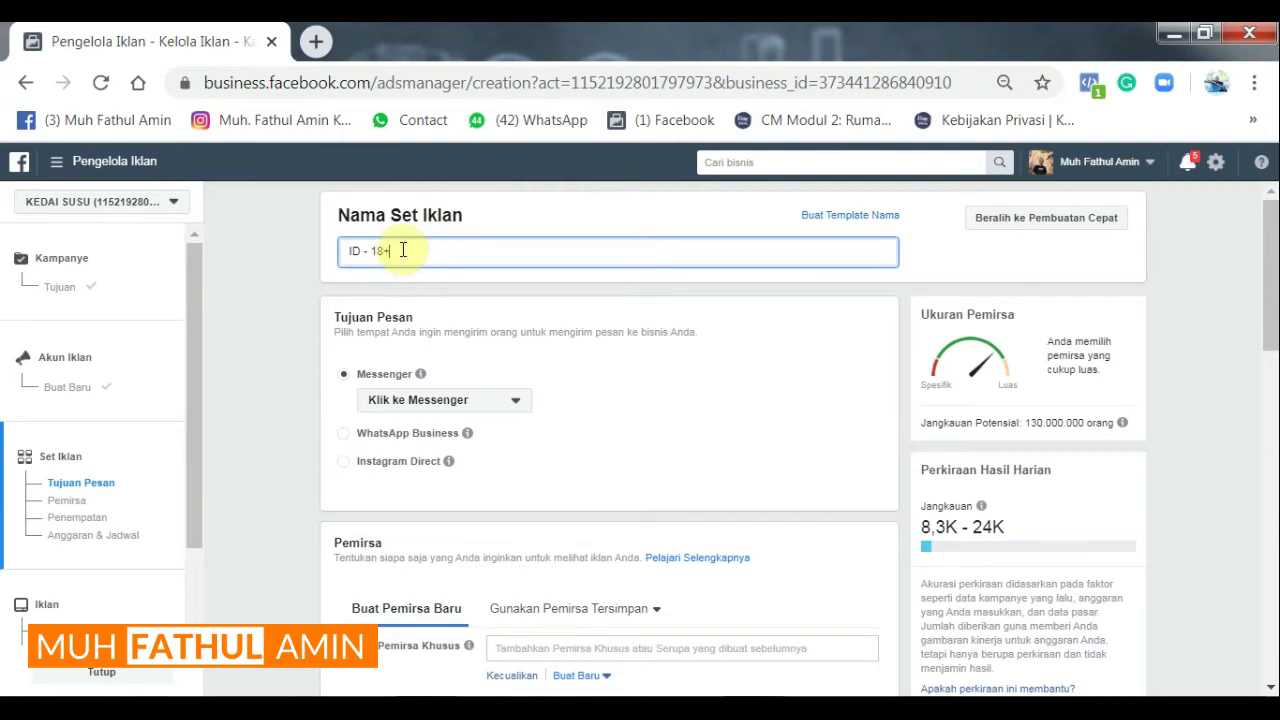
left_click_drag(400, 250, 342, 256)
left_click(725, 345)
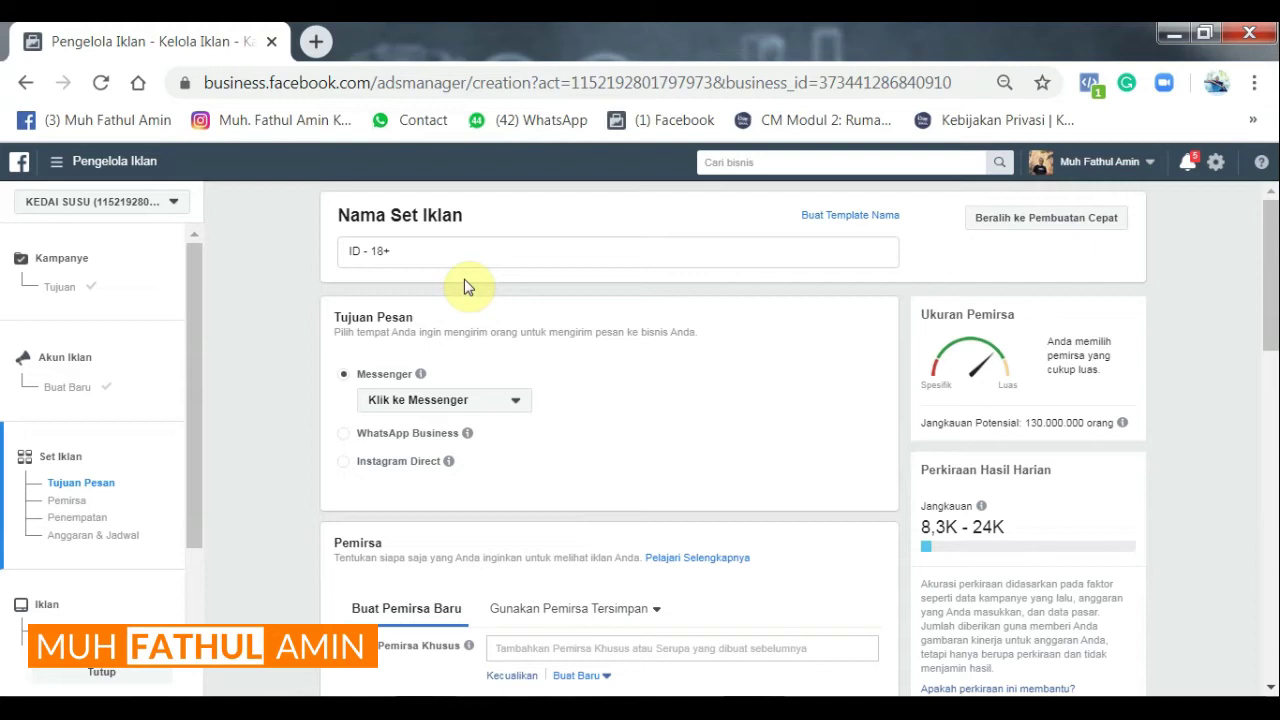
left_click(467, 253)
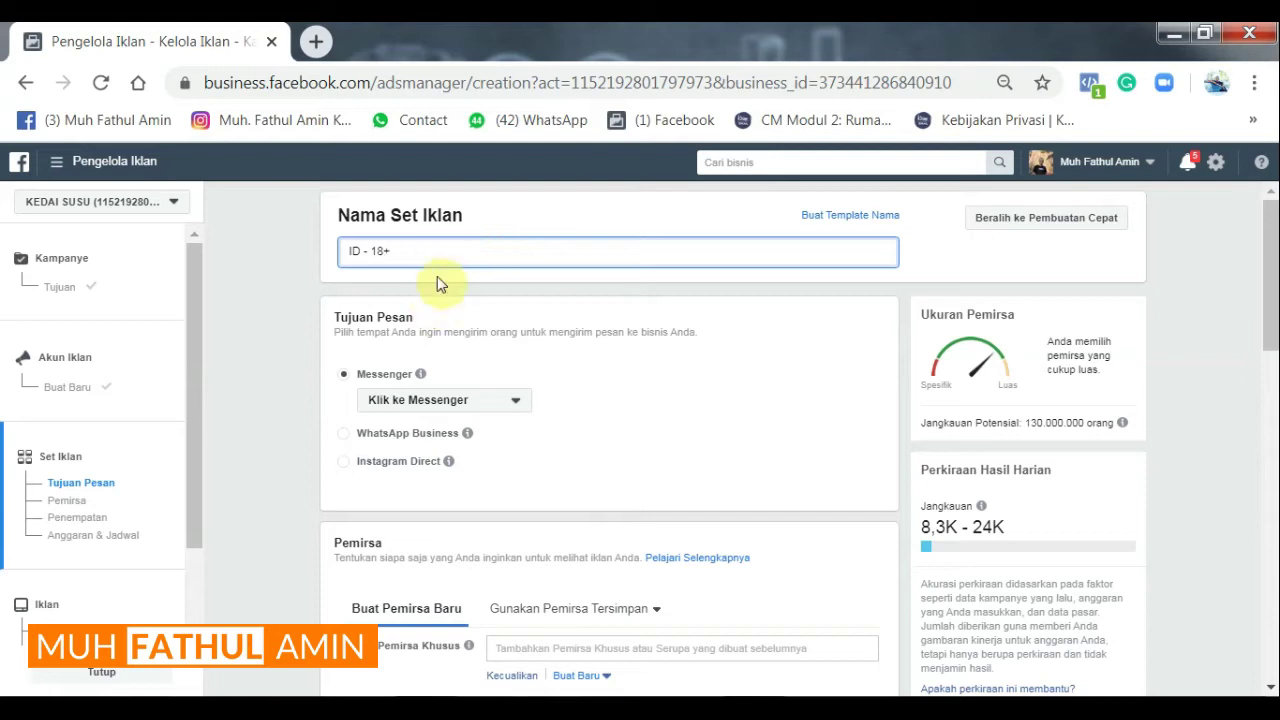
Return to the campaign objective selection and change the objective to Lalu Lintas Kunjungan
left_click(113, 308)
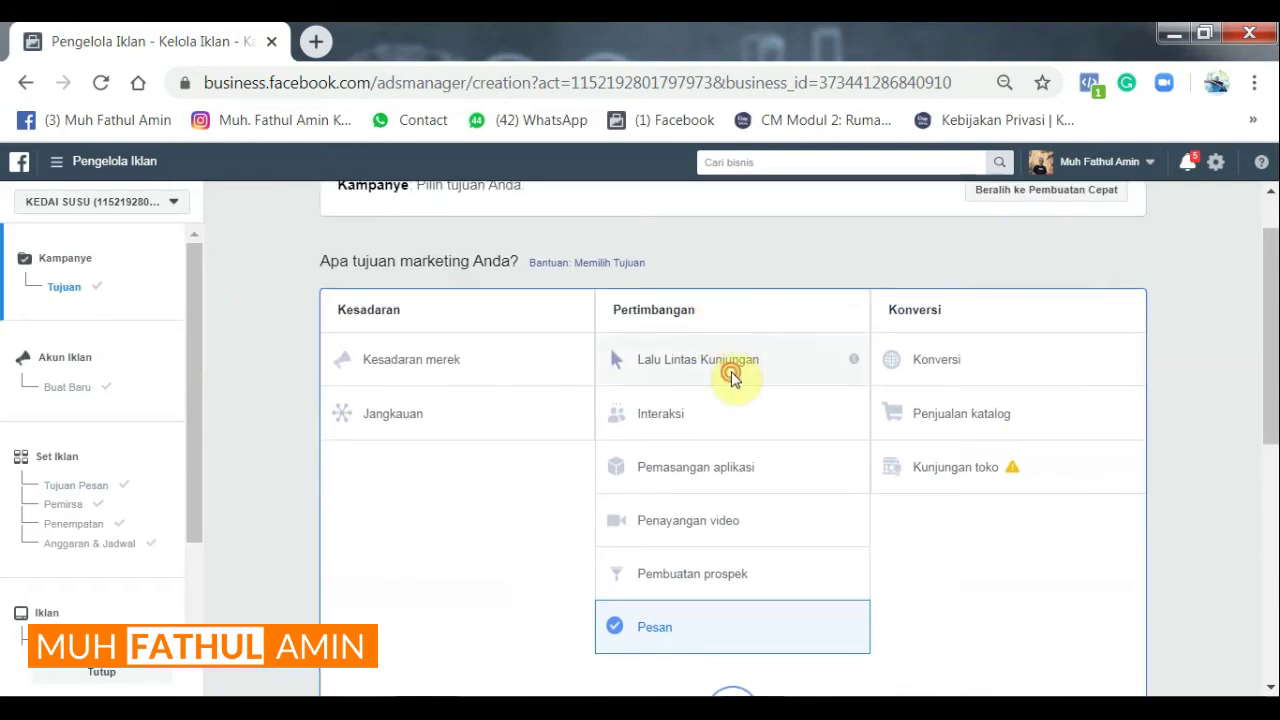
left_click(677, 380)
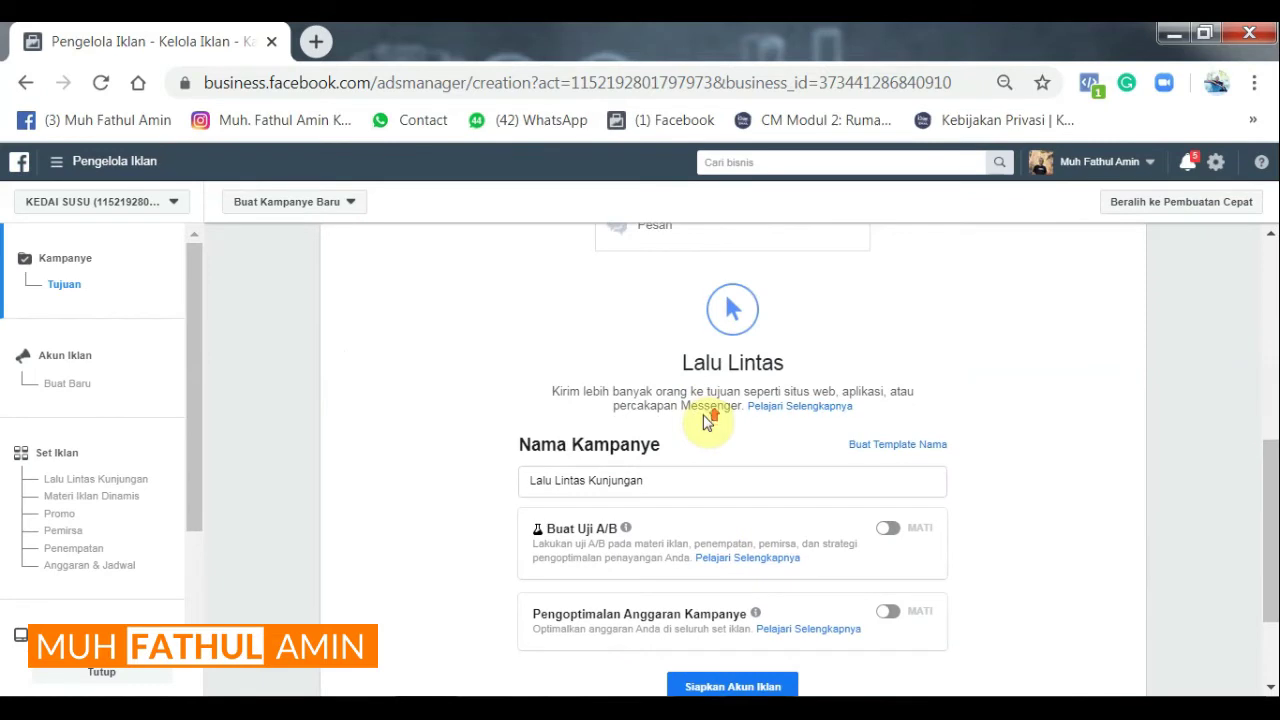
scroll(715, 420, "up", 4)
left_click(777, 334)
scroll(779, 338, "down", 1)
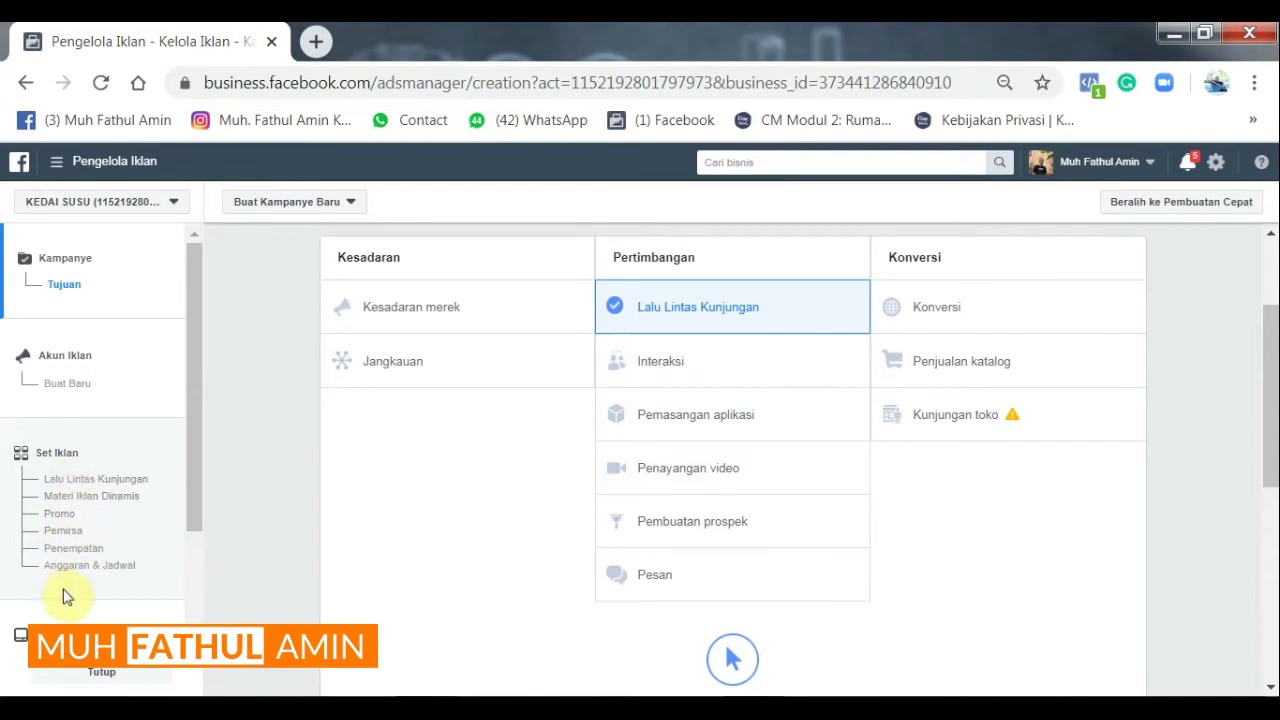
Switch the campaign objective to Interaksi and review its options and ad set sections
left_click(648, 360)
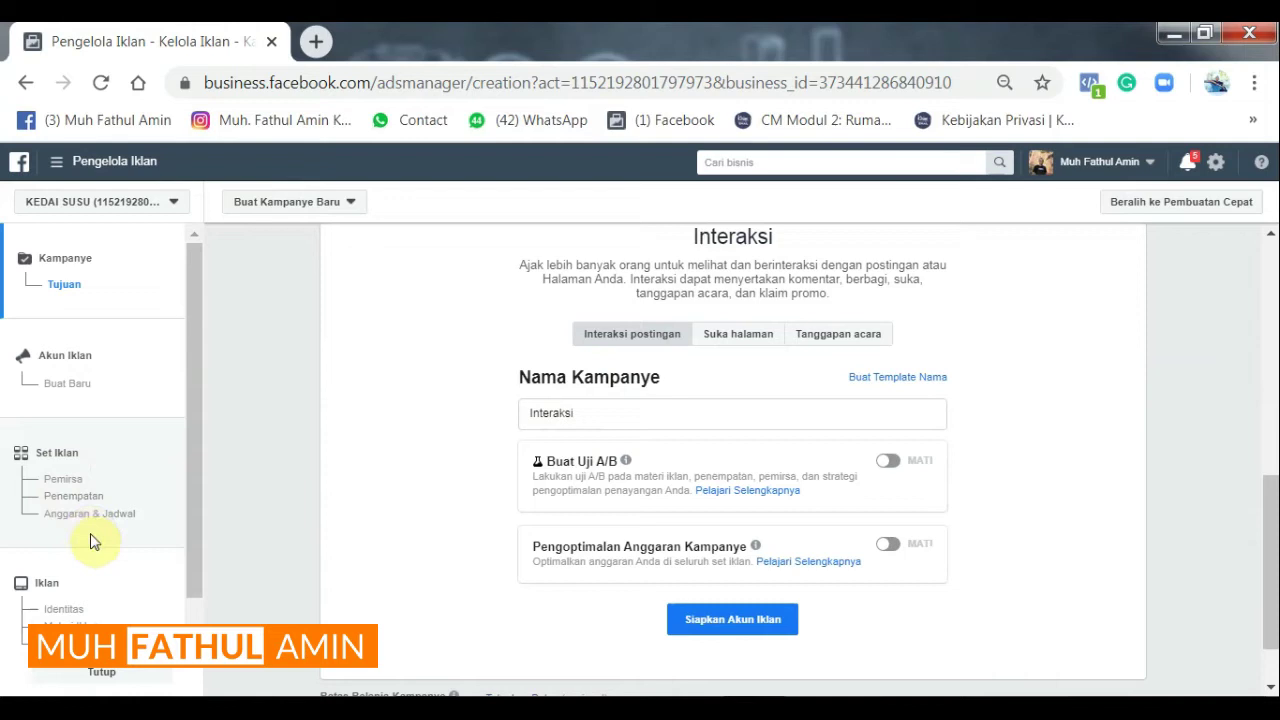
scroll(392, 580, "up", 3)
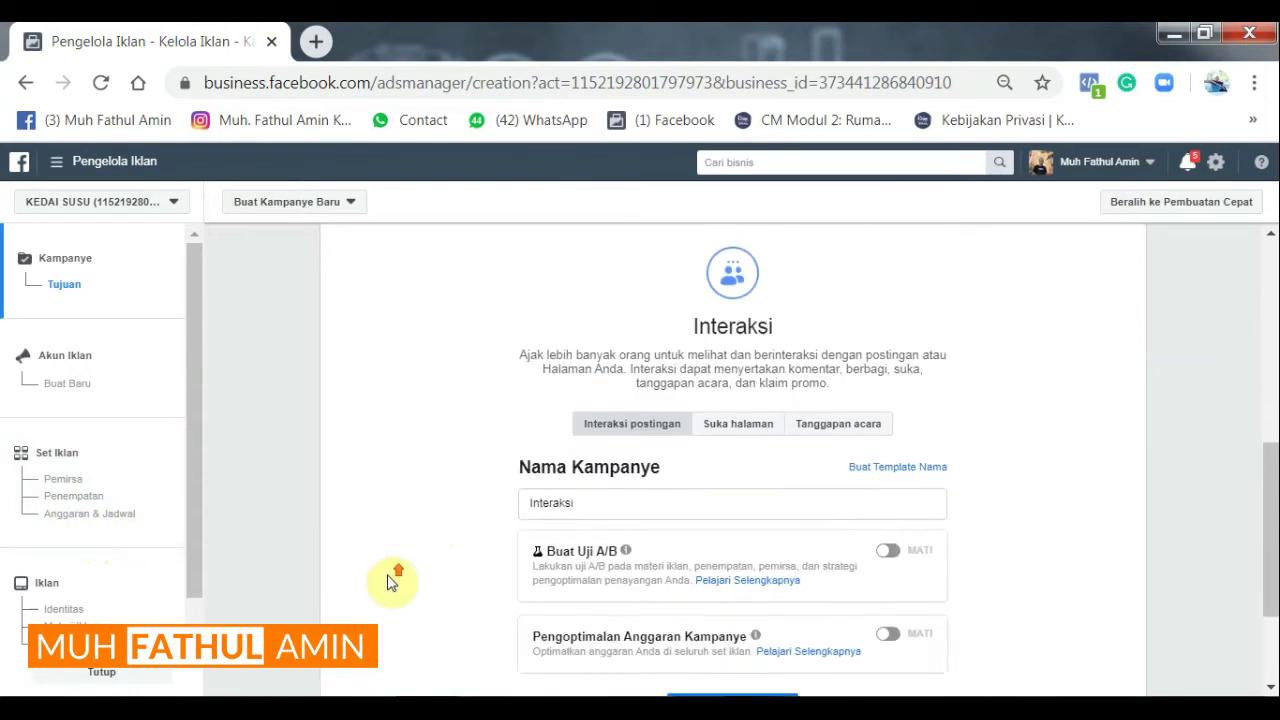
scroll(400, 580, "up", 4)
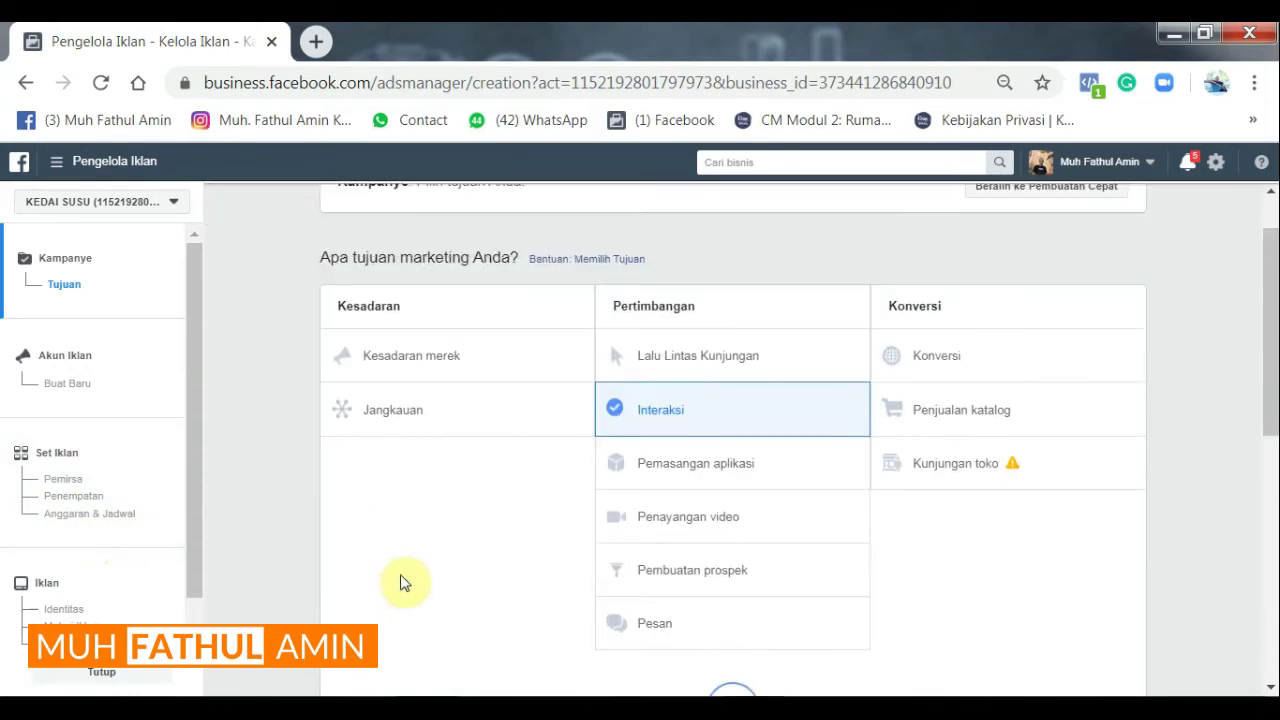
Set the campaign objective to Lalu Lintas Kunjungan and open its ad set settings
left_click(699, 357)
scroll(740, 390, "up", 2)
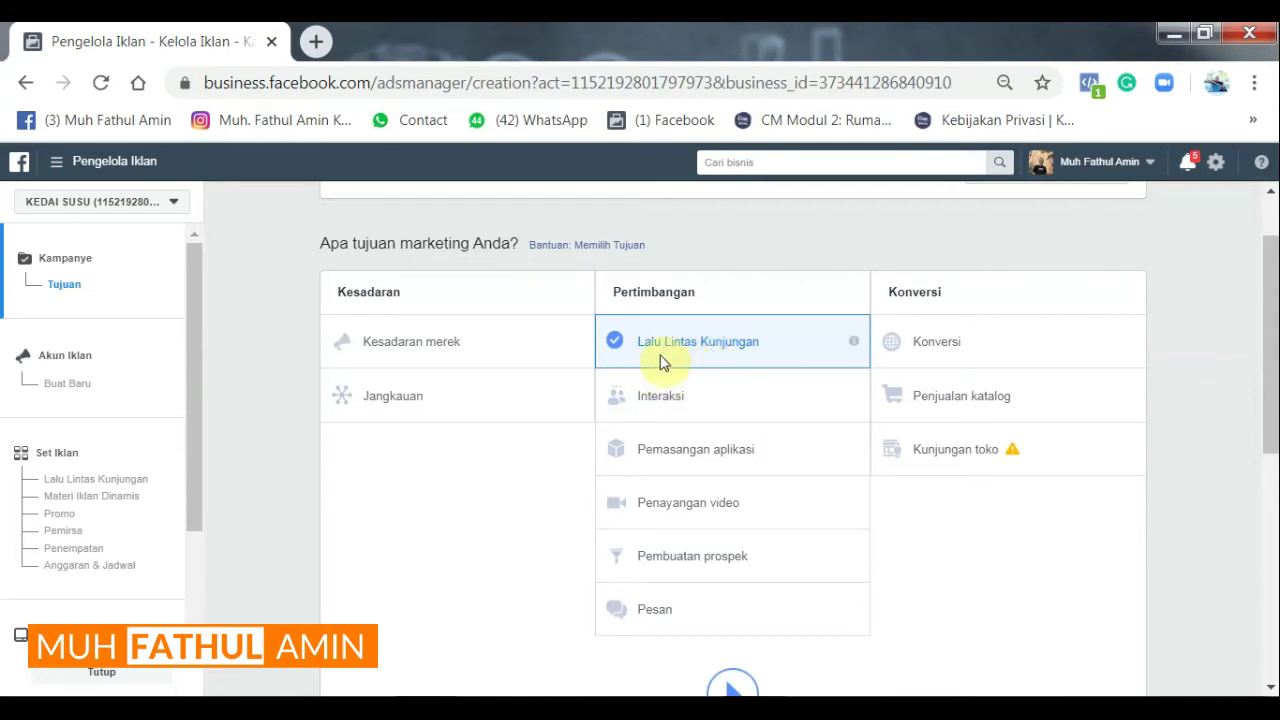
left_click(115, 444)
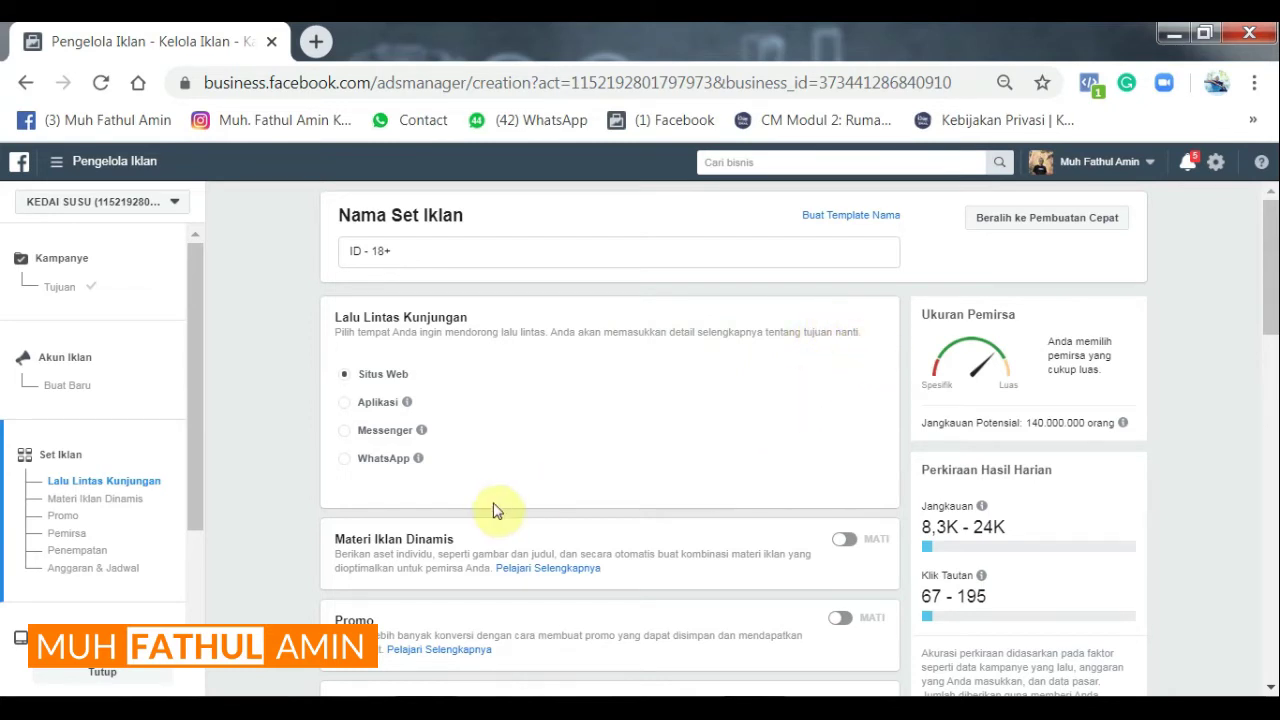
Try Messenger as the traffic destination, restore Situs Web, and read the explanations of the other destination options
mouse_move(406, 401)
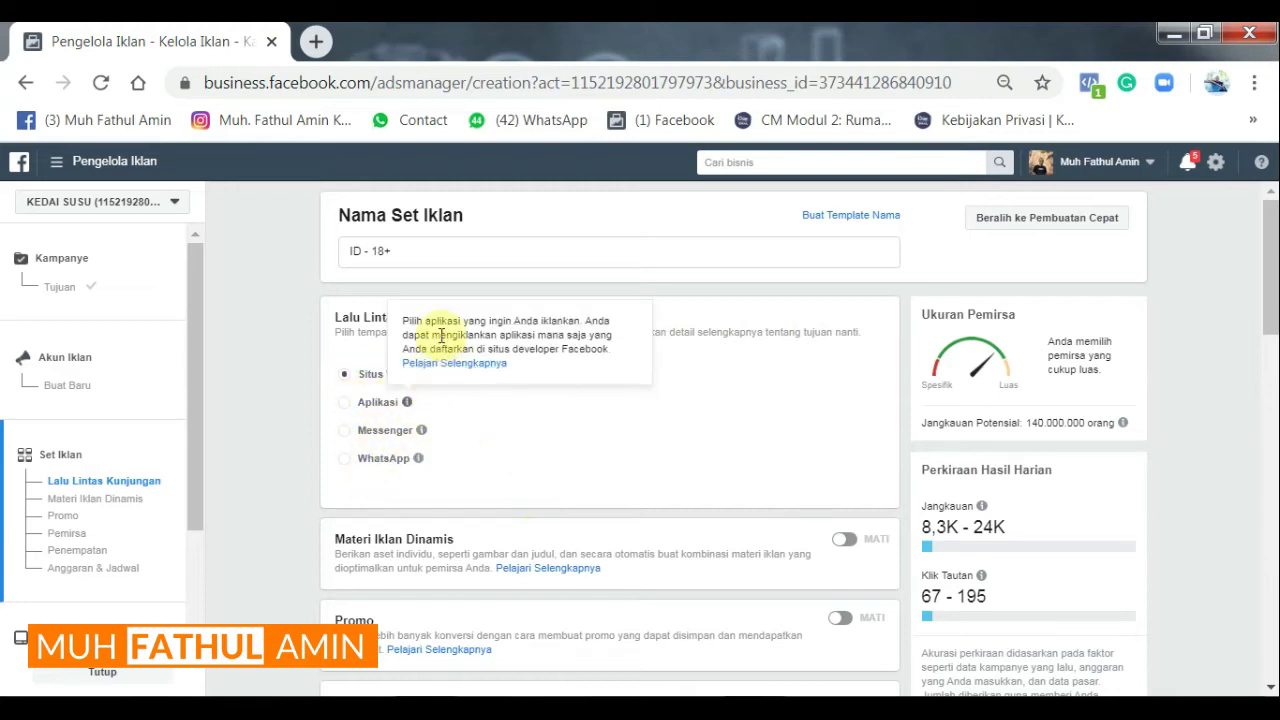
double_click(514, 452)
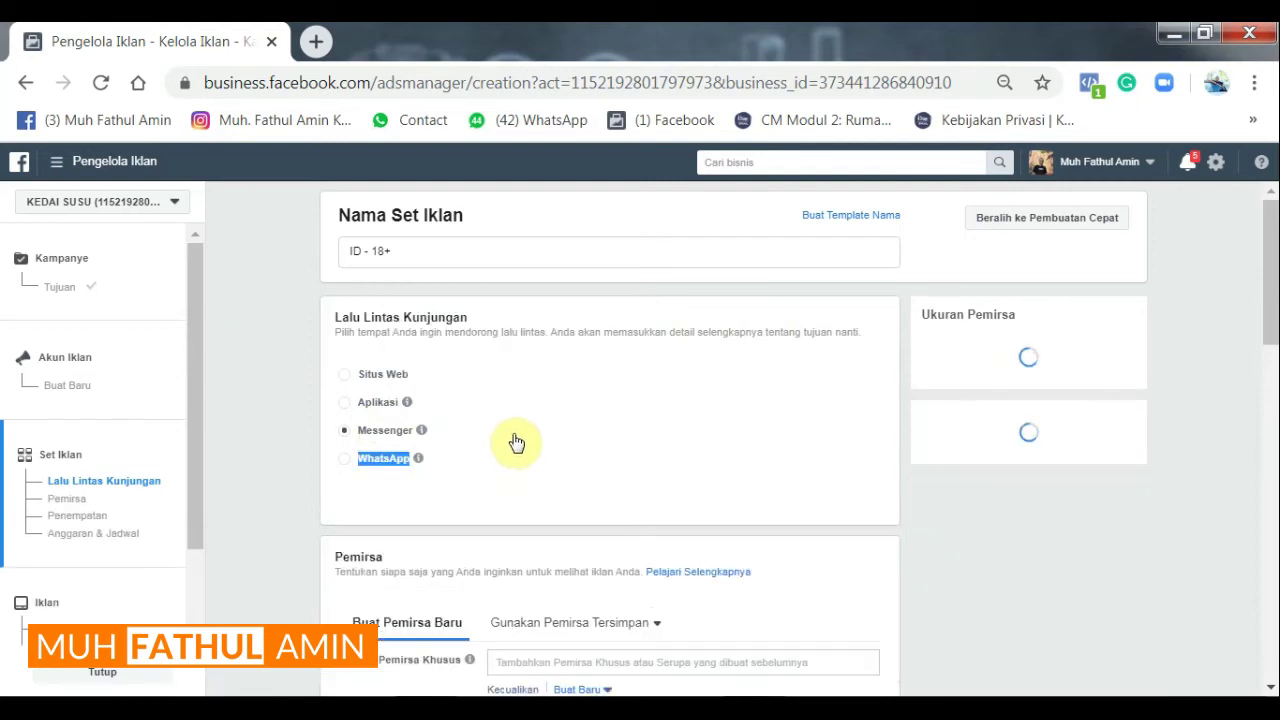
left_click(344, 379)
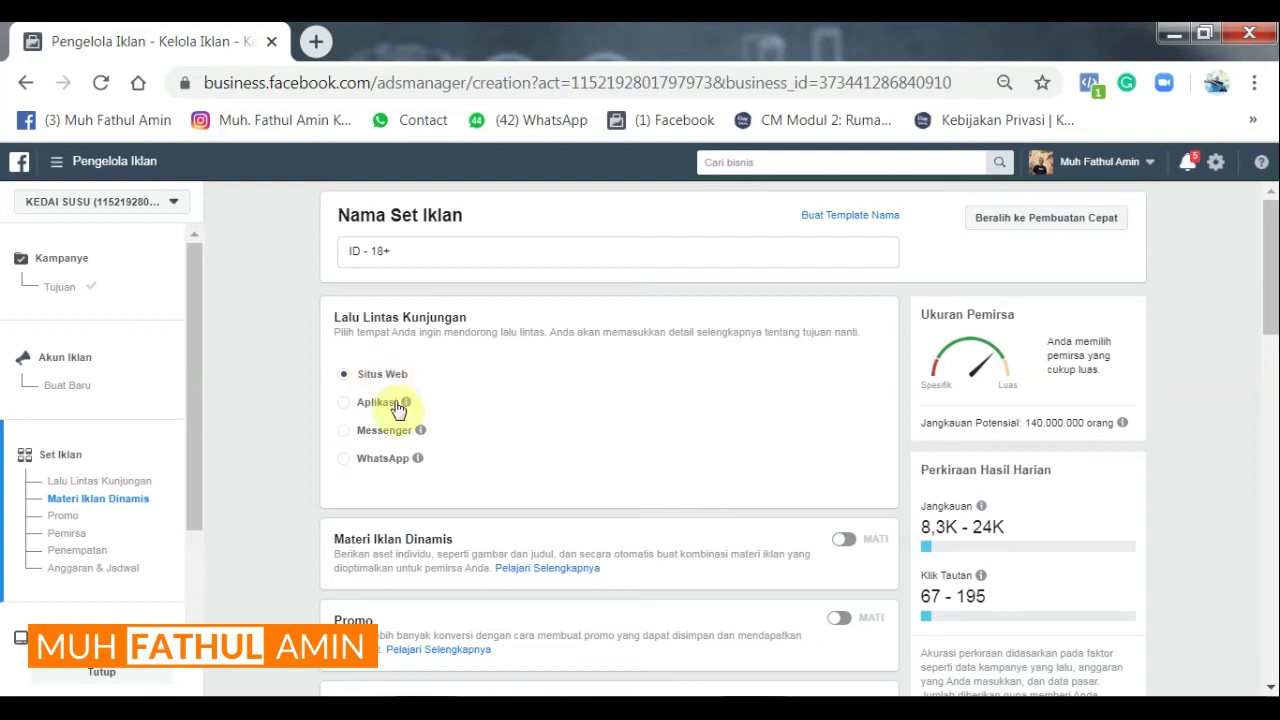
mouse_move(402, 413)
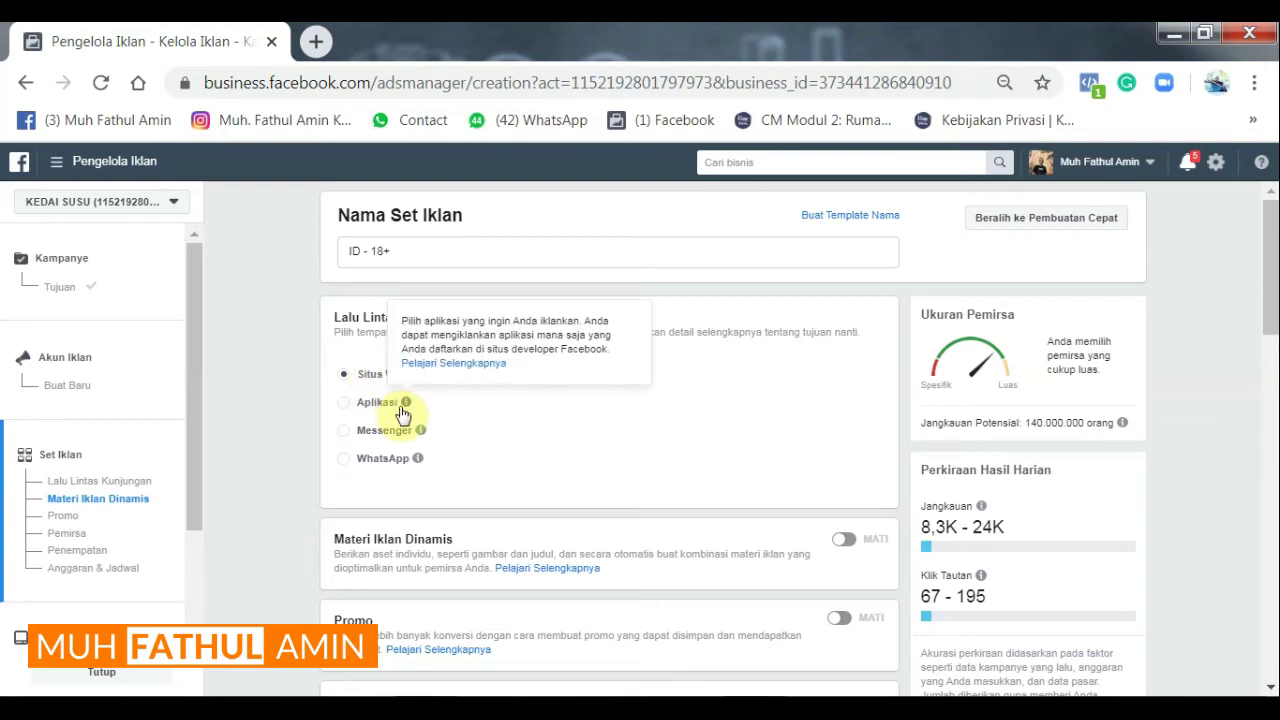
mouse_move(418, 458)
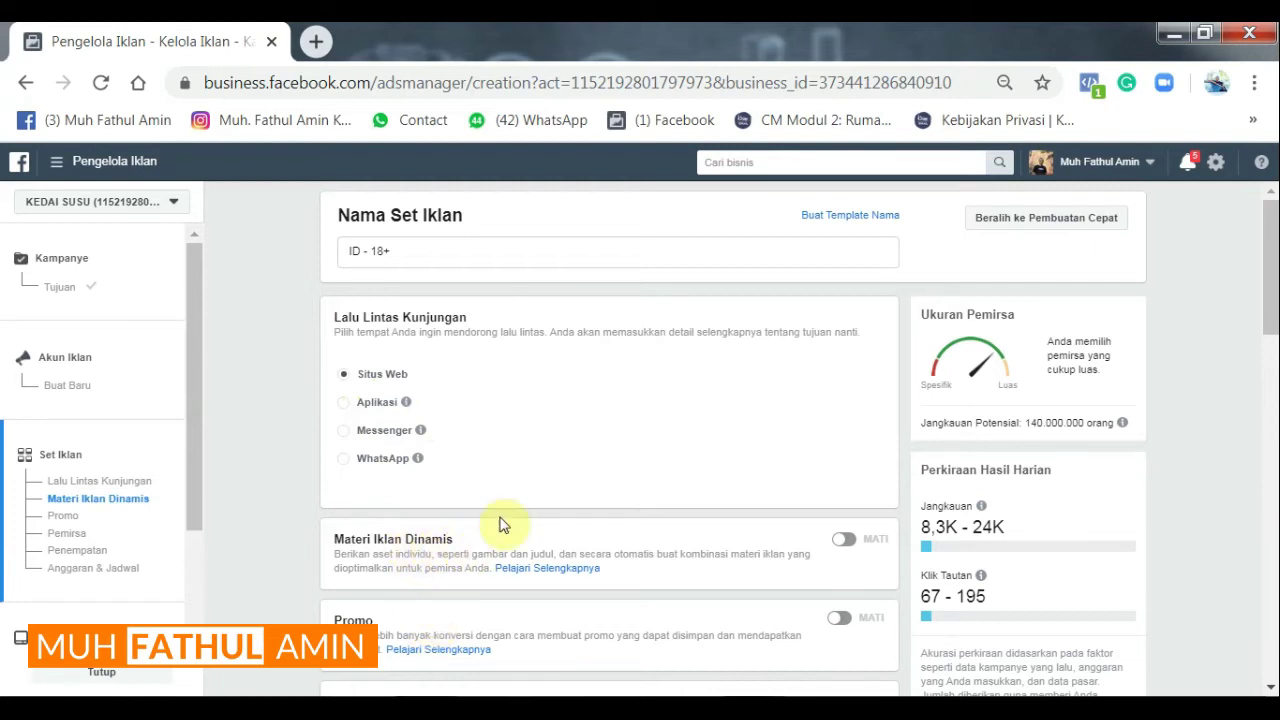
Turn on the Promo option for the ad set
scroll(400, 545, "down", 2)
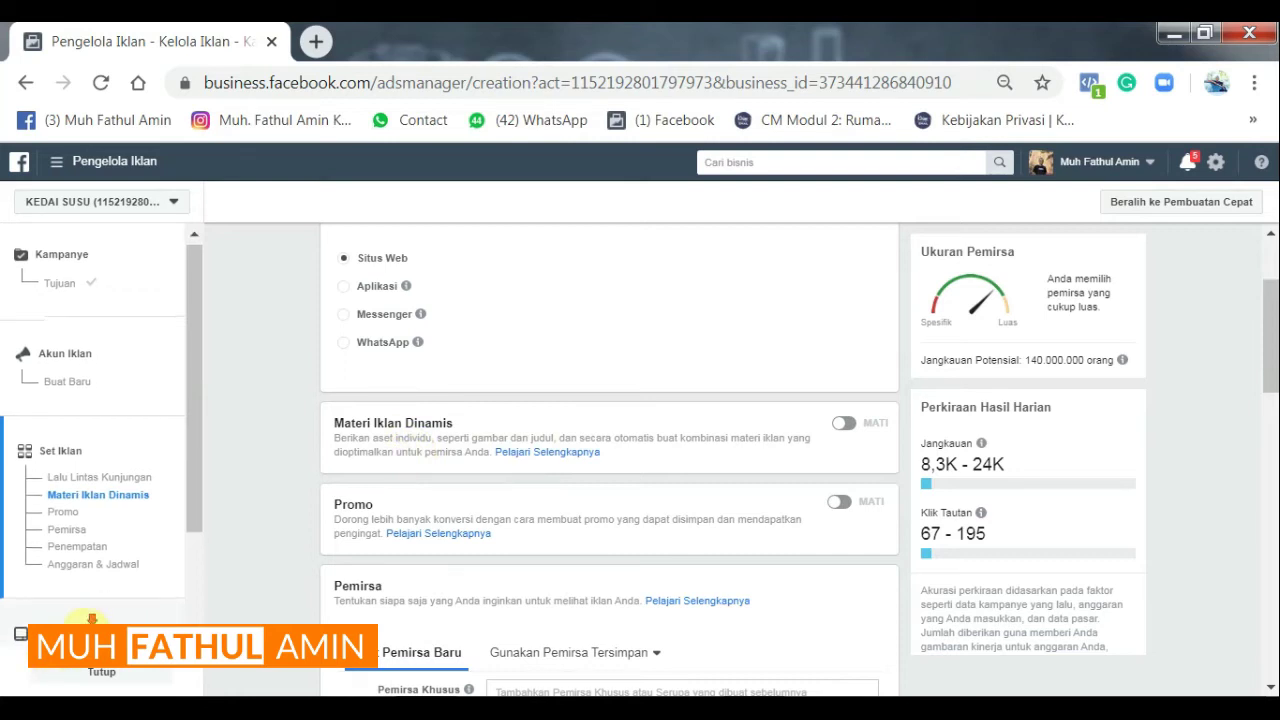
scroll(85, 615, "down", 2)
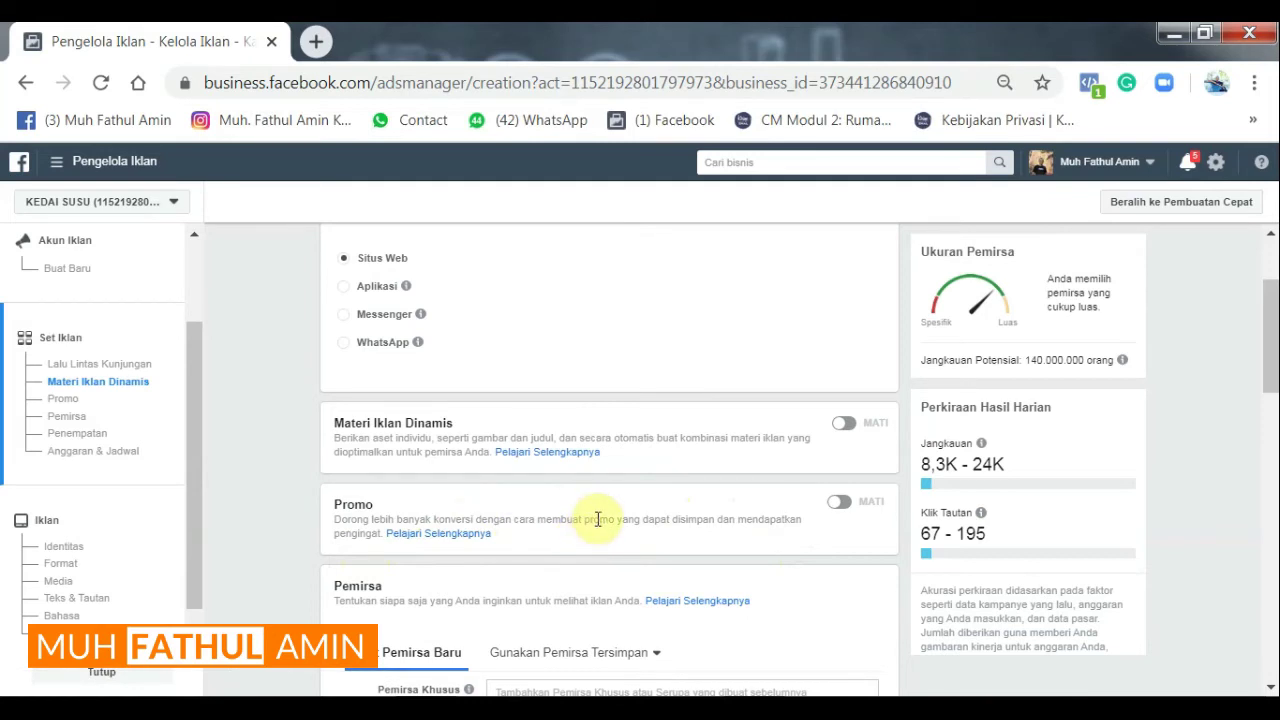
left_click(845, 507)
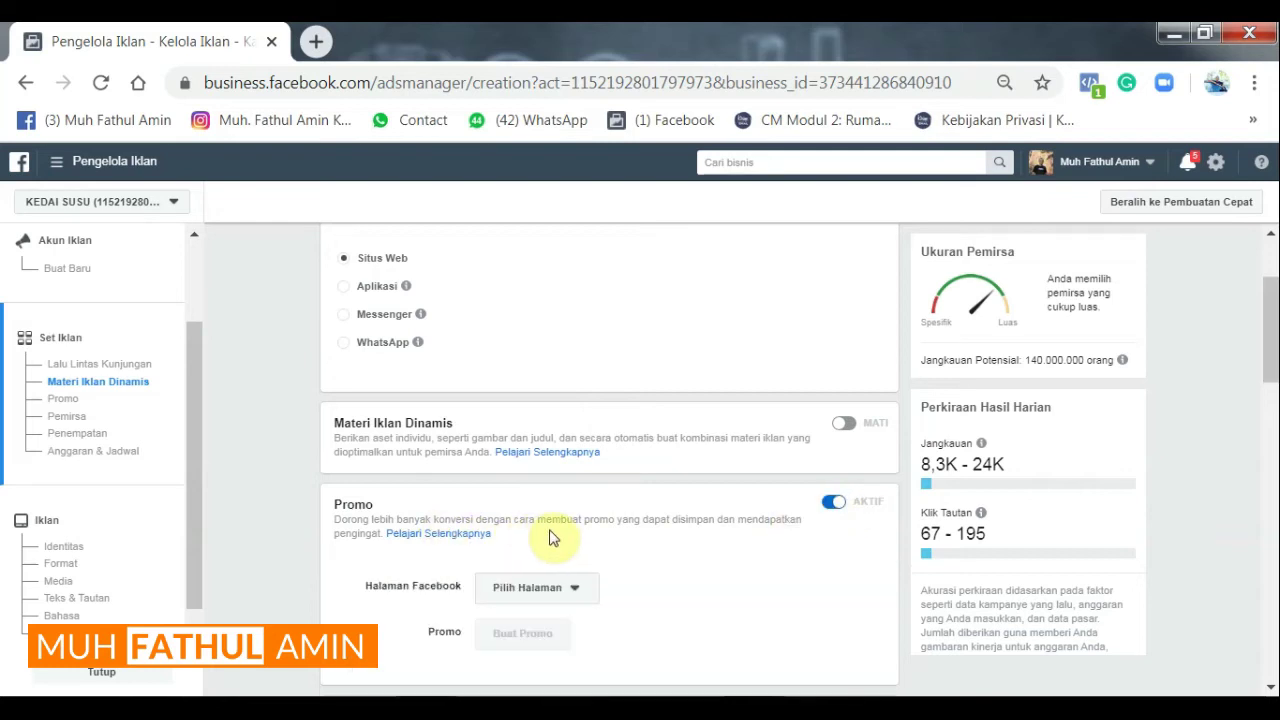
scroll(560, 530, "down", 1)
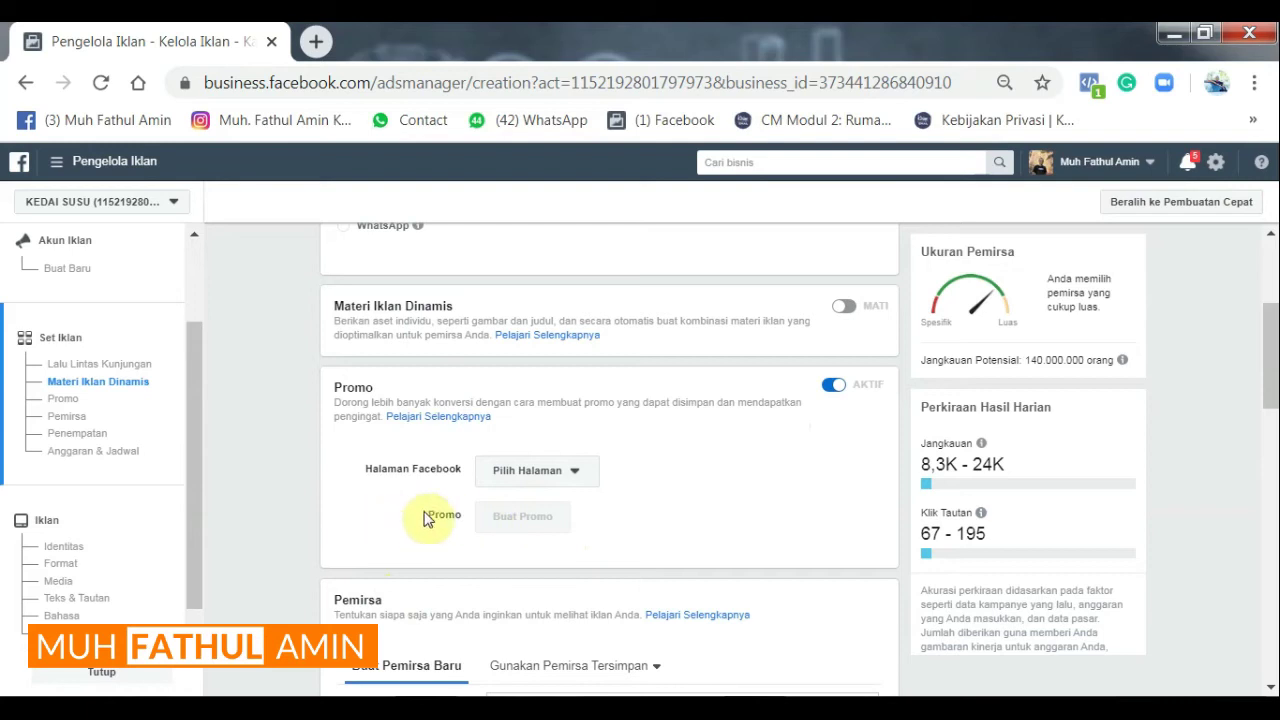
Choose the page owner's personally named page from the Al- Amin Business School group as the promo's Facebook page
left_click(575, 478)
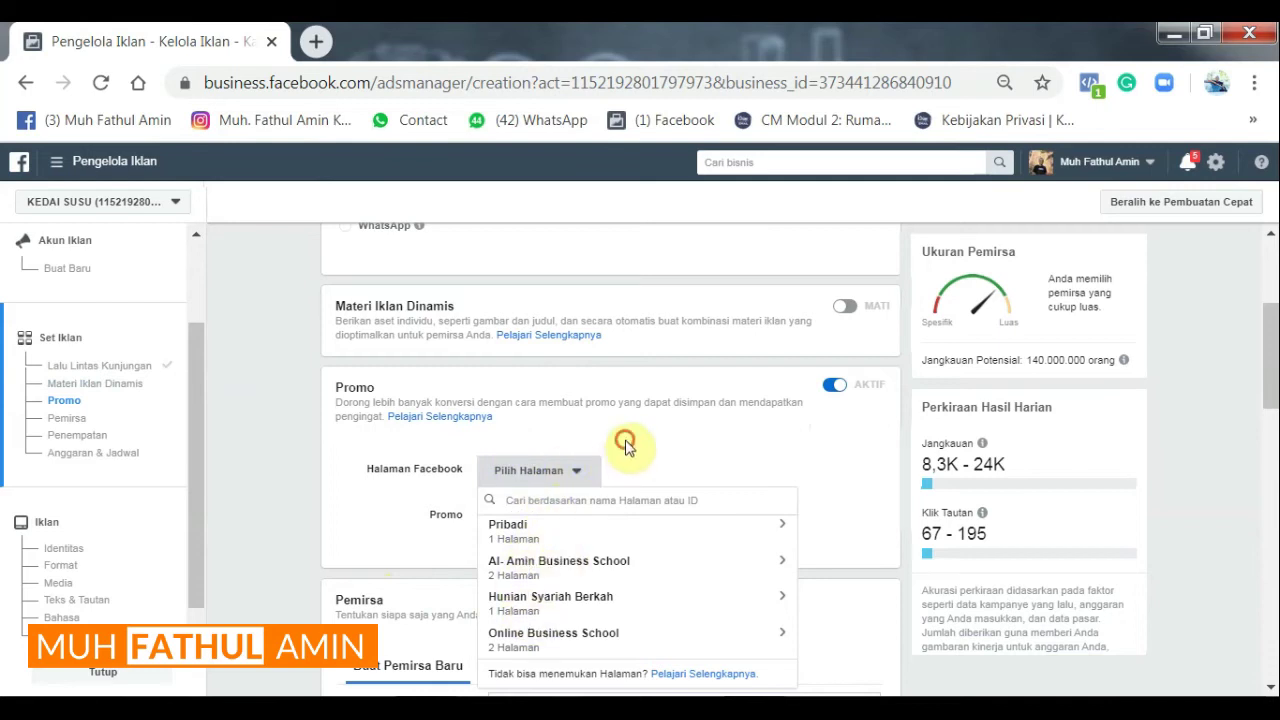
left_click(525, 477)
left_click(557, 477)
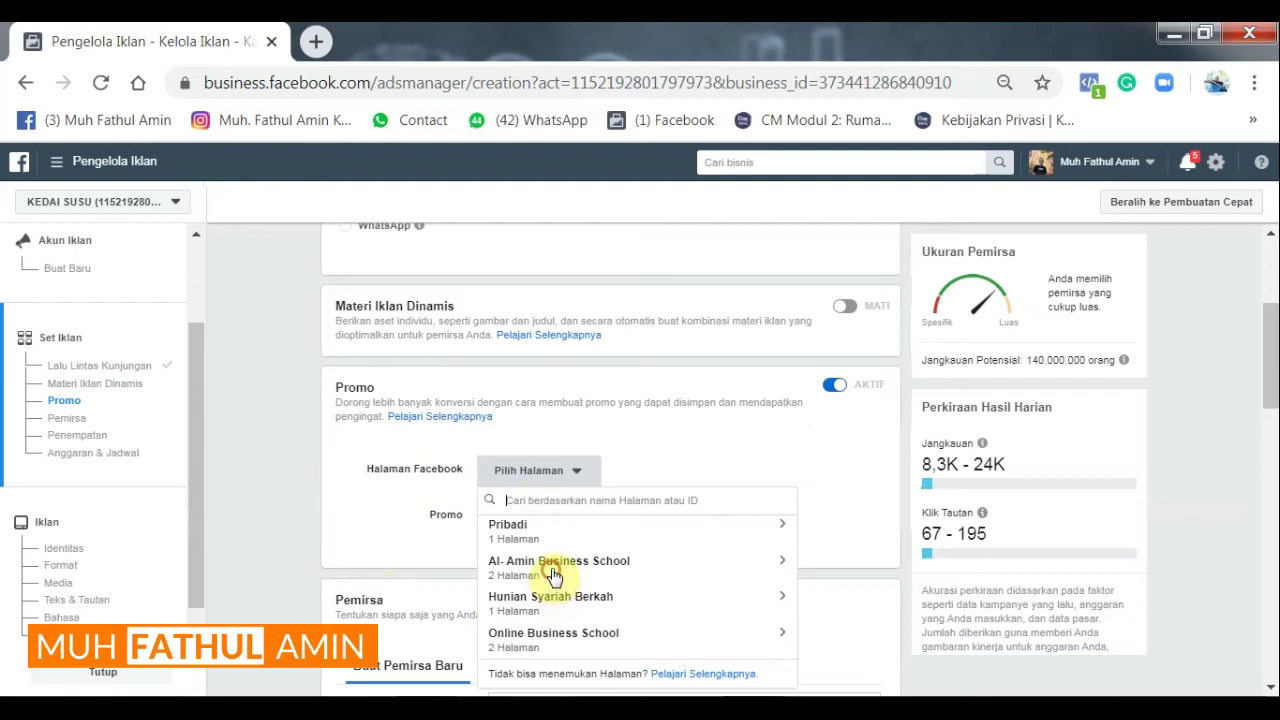
left_click(554, 578)
left_click(562, 313)
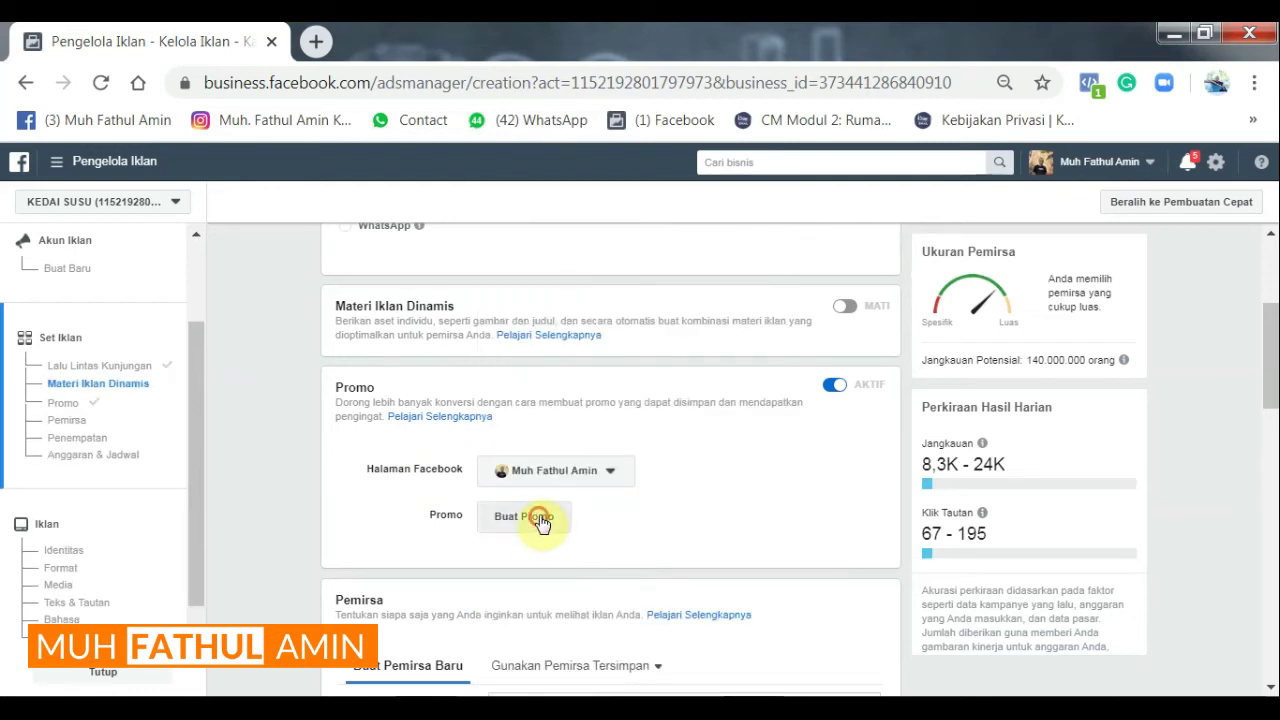
Open the promo creation form and examine its promo information, redemption and advanced option fields
left_click(572, 513)
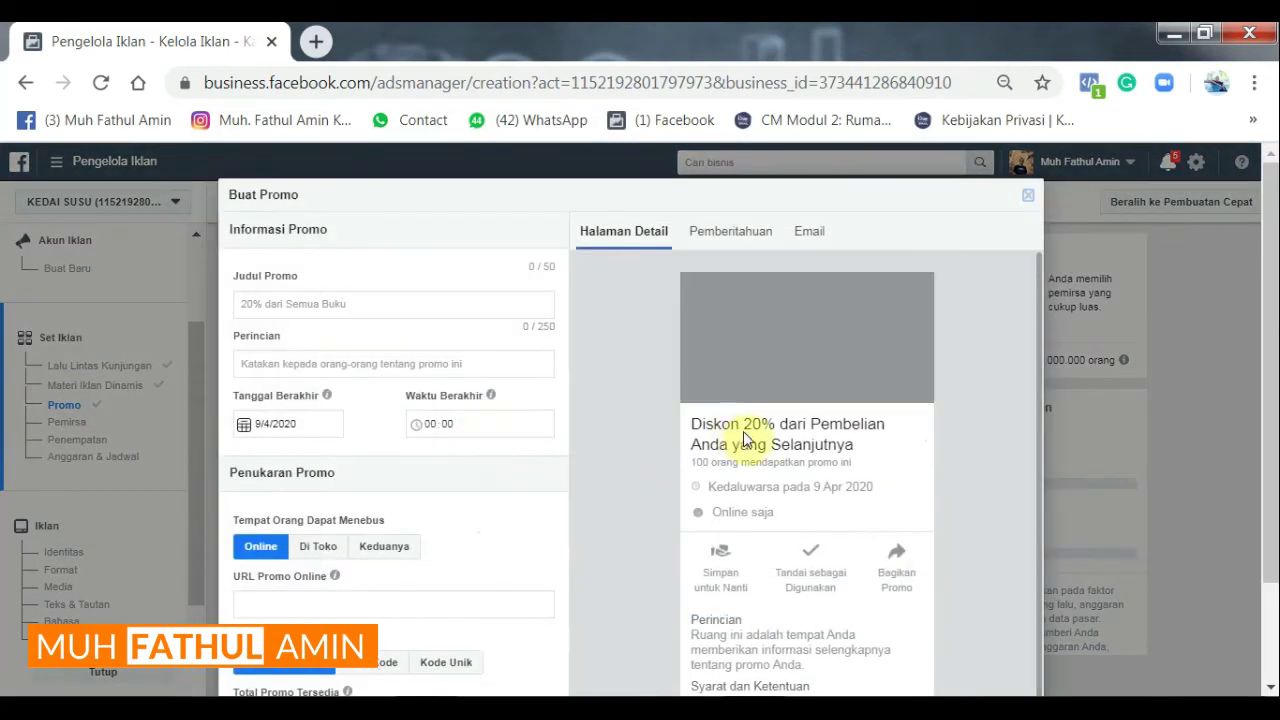
left_click(332, 362)
scroll(335, 380, "down", 2)
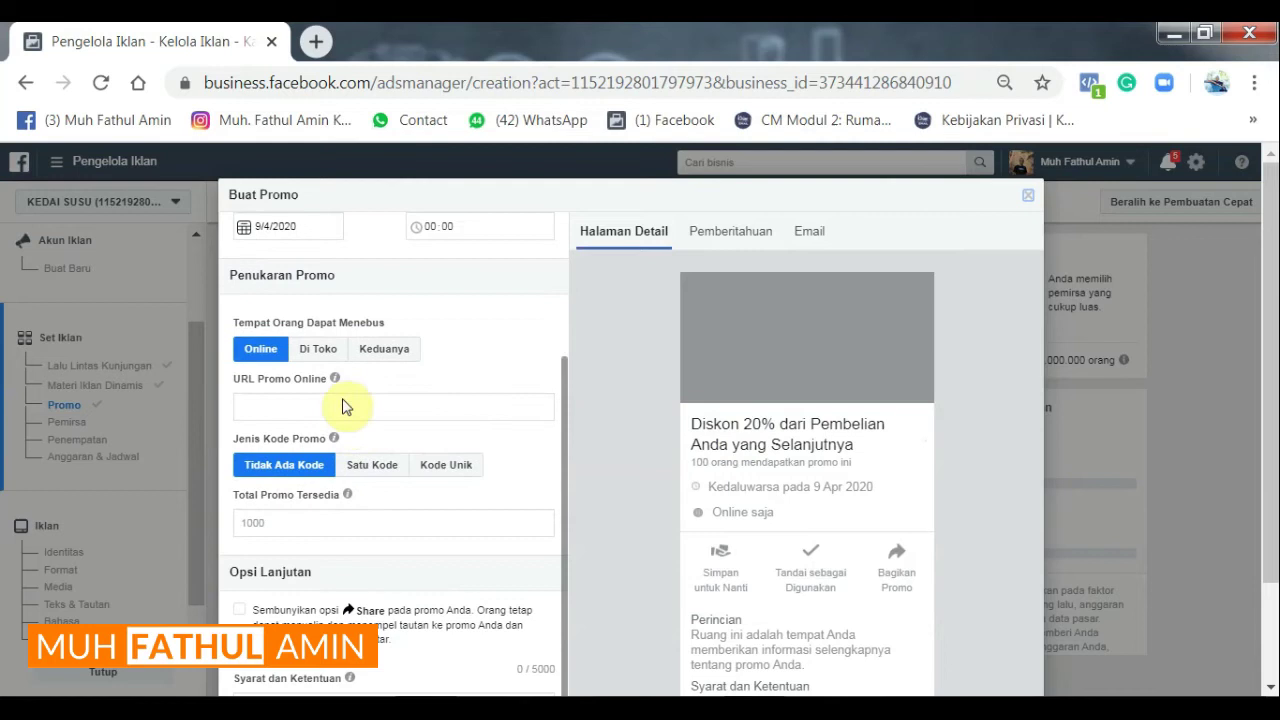
scroll(366, 455, "up", 2)
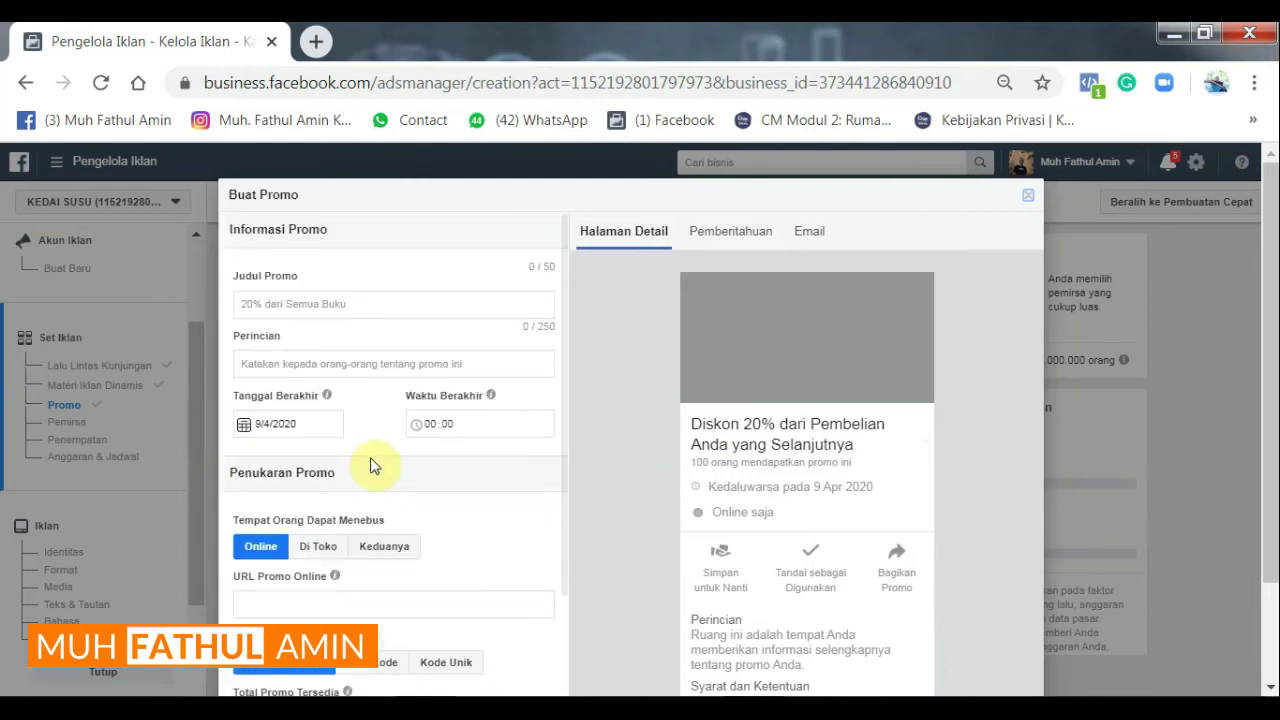
Close the promo creation form without filling it in and turn off the Promo option for the ad set
scroll(370, 465, "down", 2)
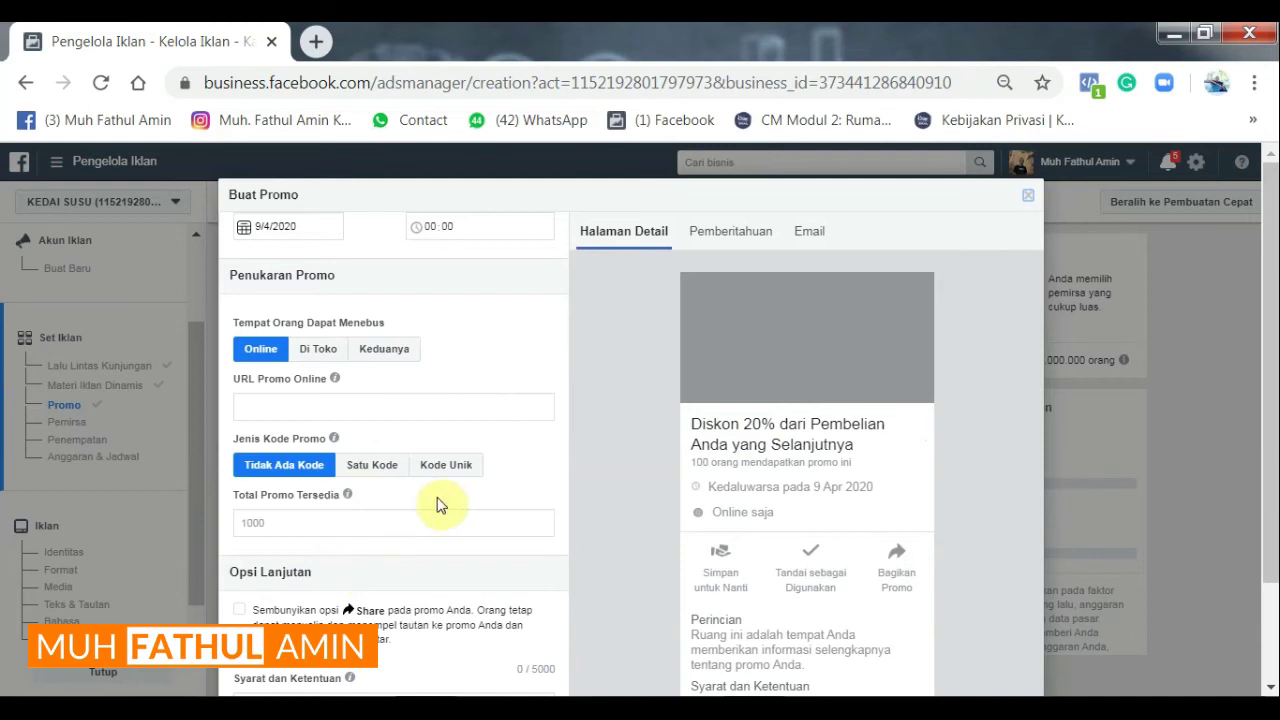
scroll(445, 504, "up", 2)
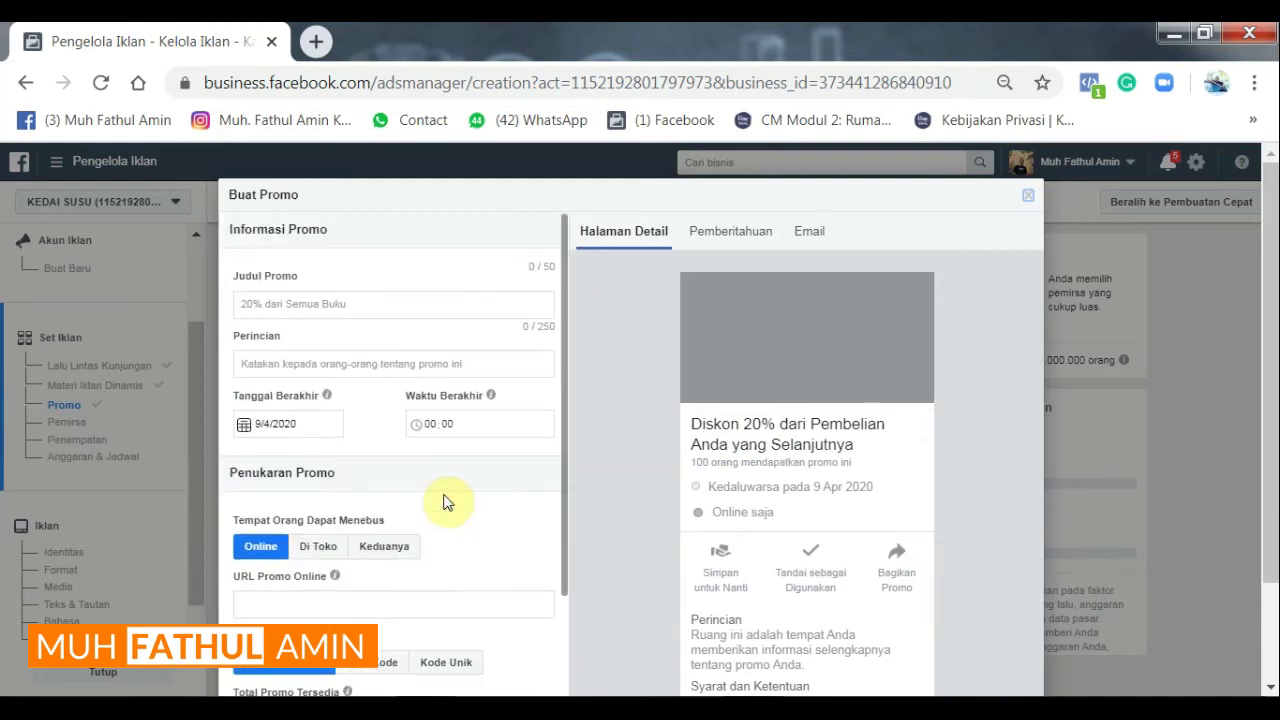
left_click(1029, 199)
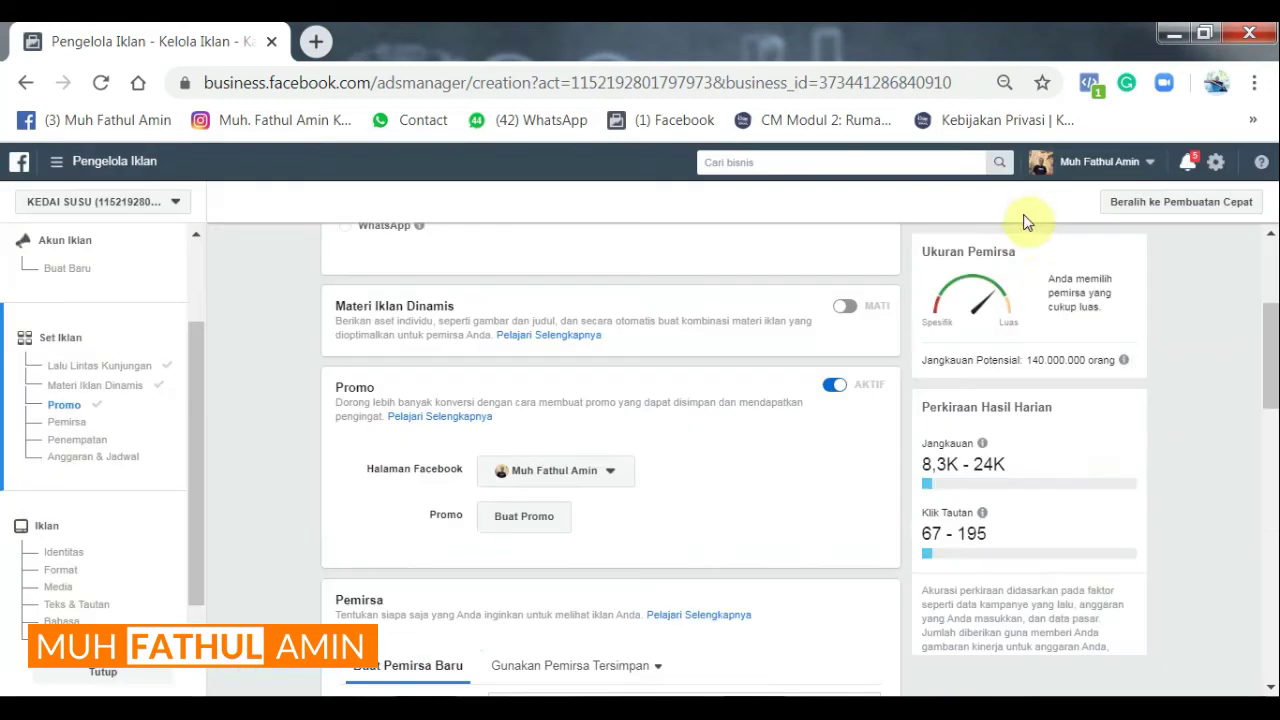
left_click(838, 397)
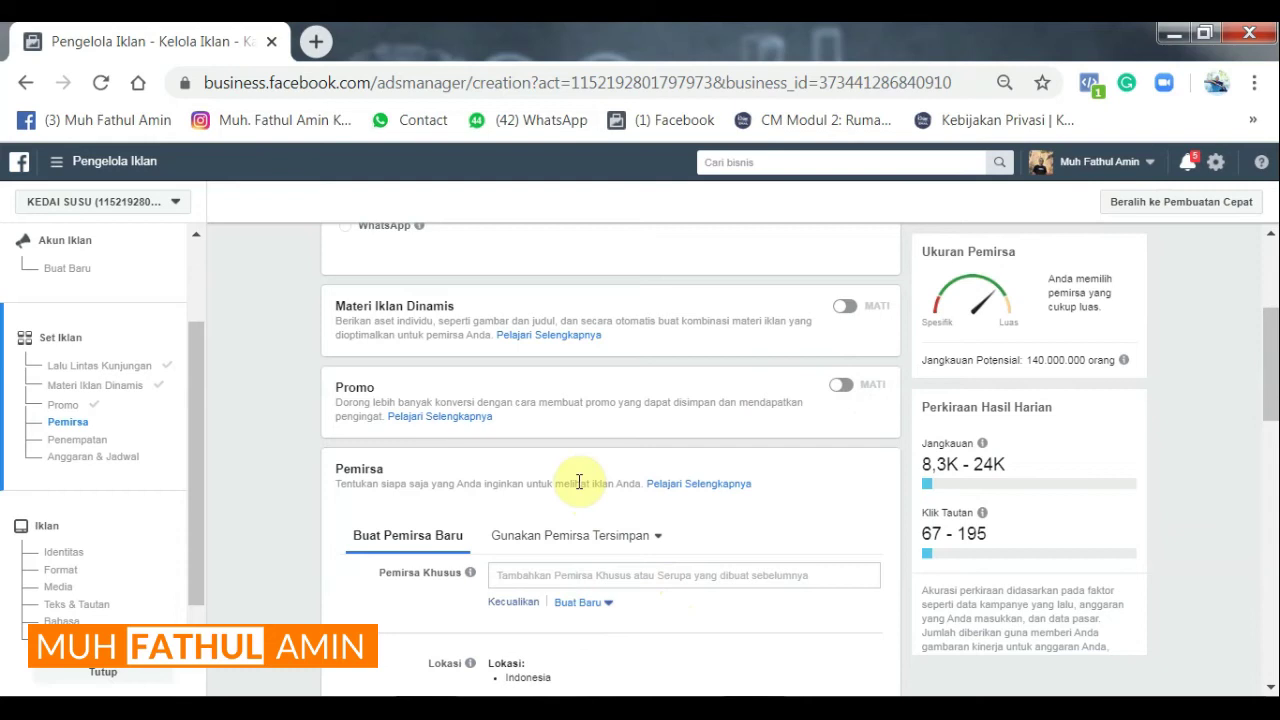
Edit the new audience's location and target Kota Bogor, West Java, Indonesia instead of the whole country
scroll(580, 483, "down", 1)
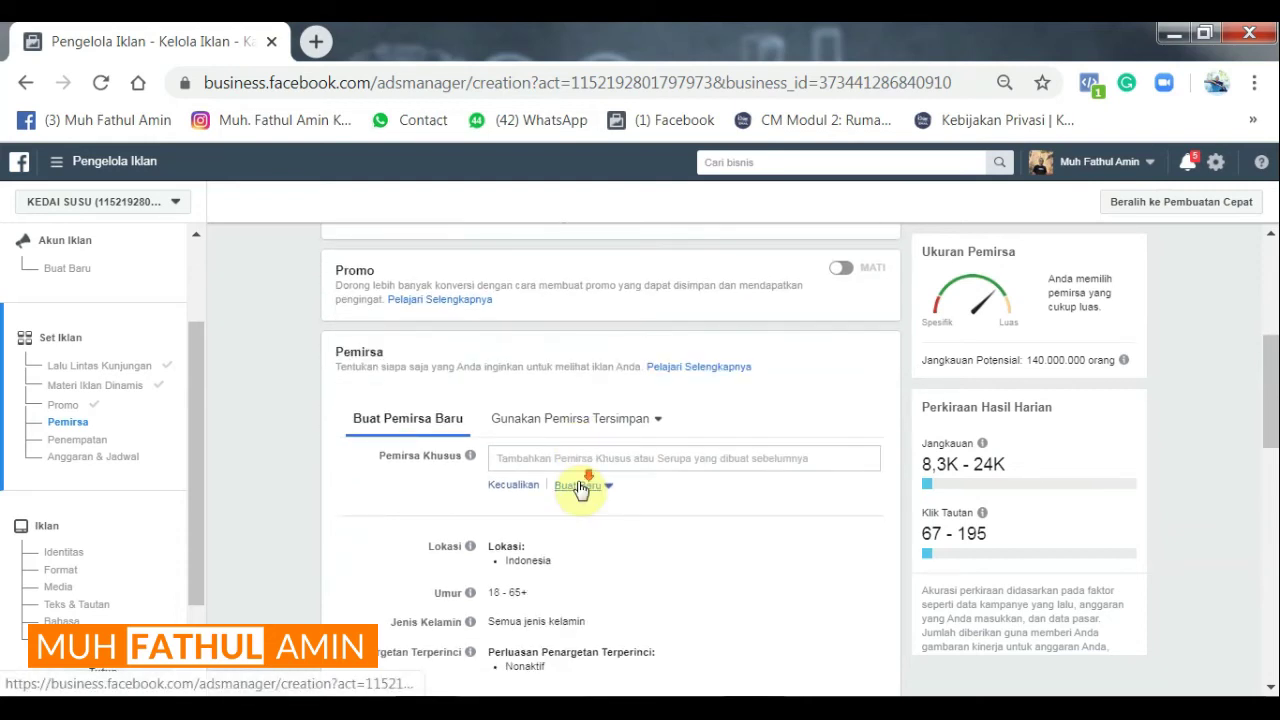
scroll(580, 487, "down", 1)
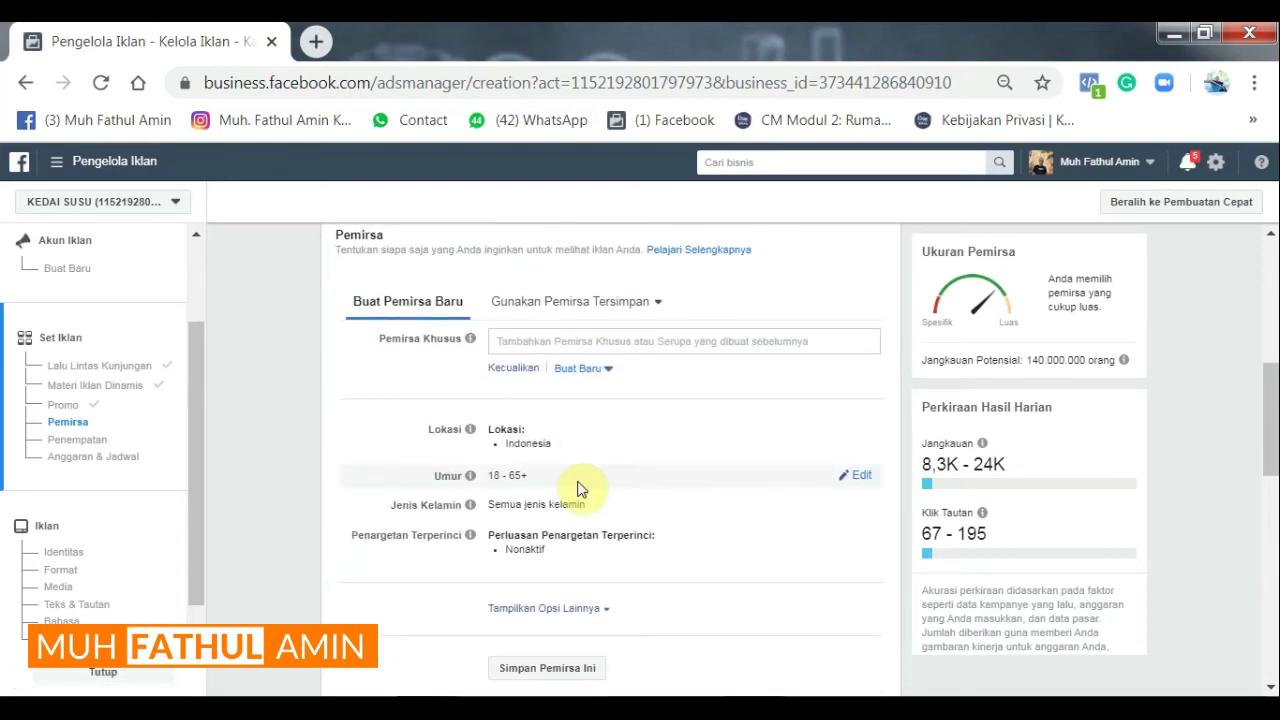
scroll(586, 486, "up", 1)
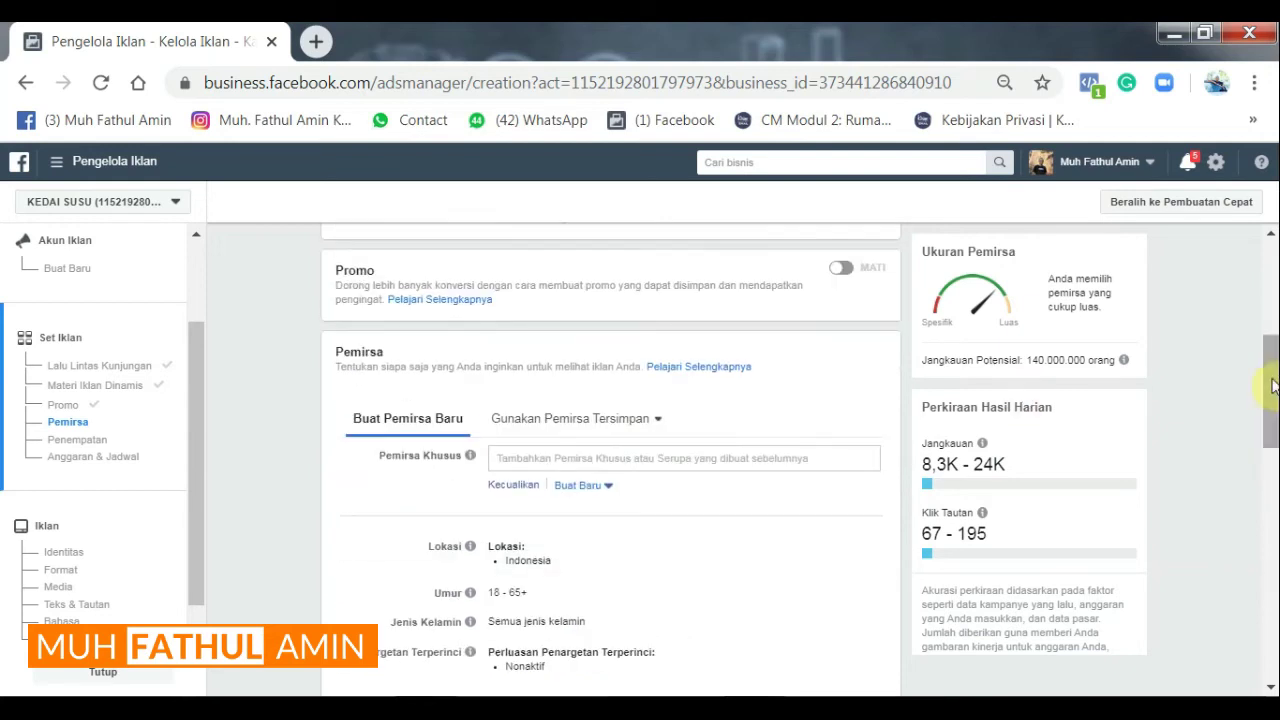
left_click_drag(1272, 395, 1272, 415)
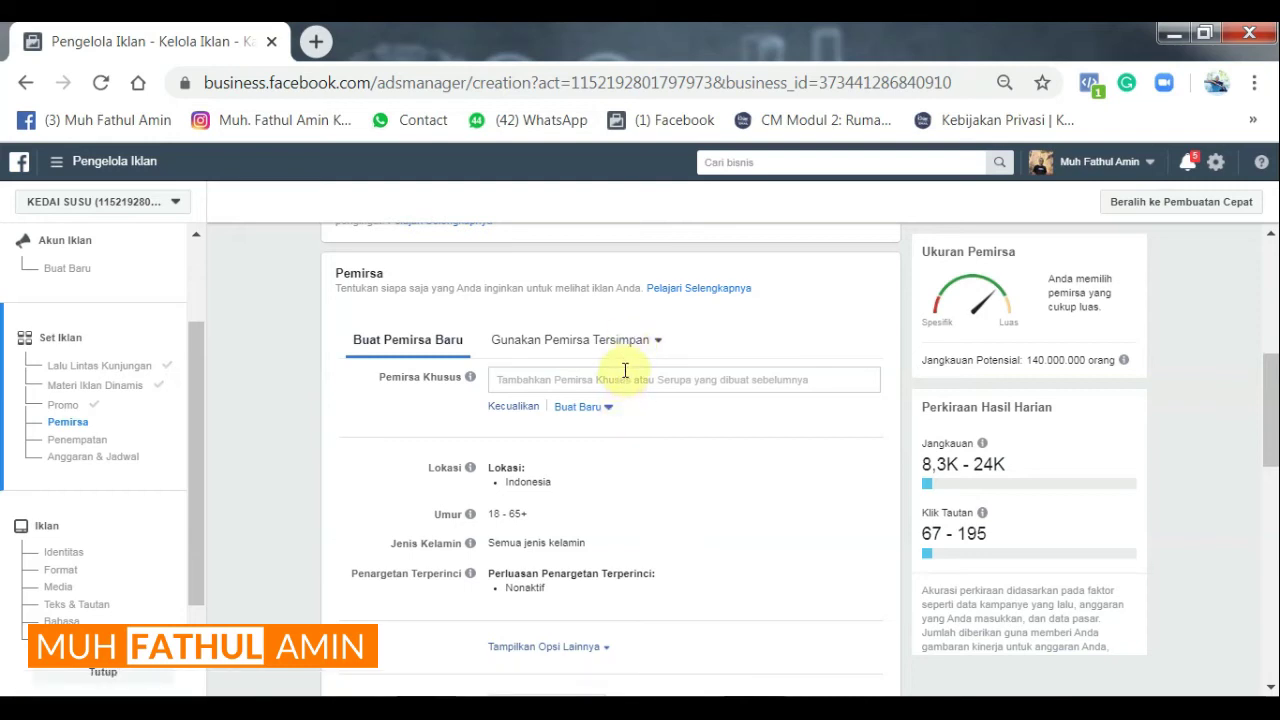
left_click(627, 357)
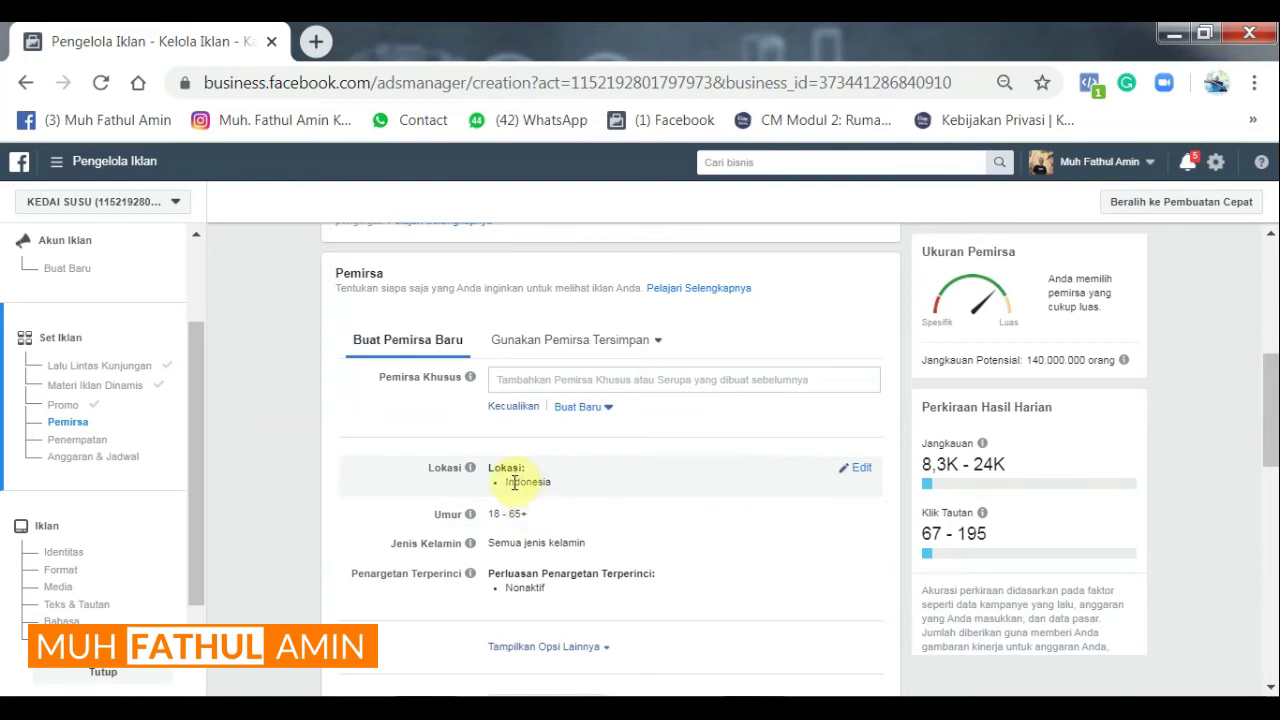
left_click(862, 469)
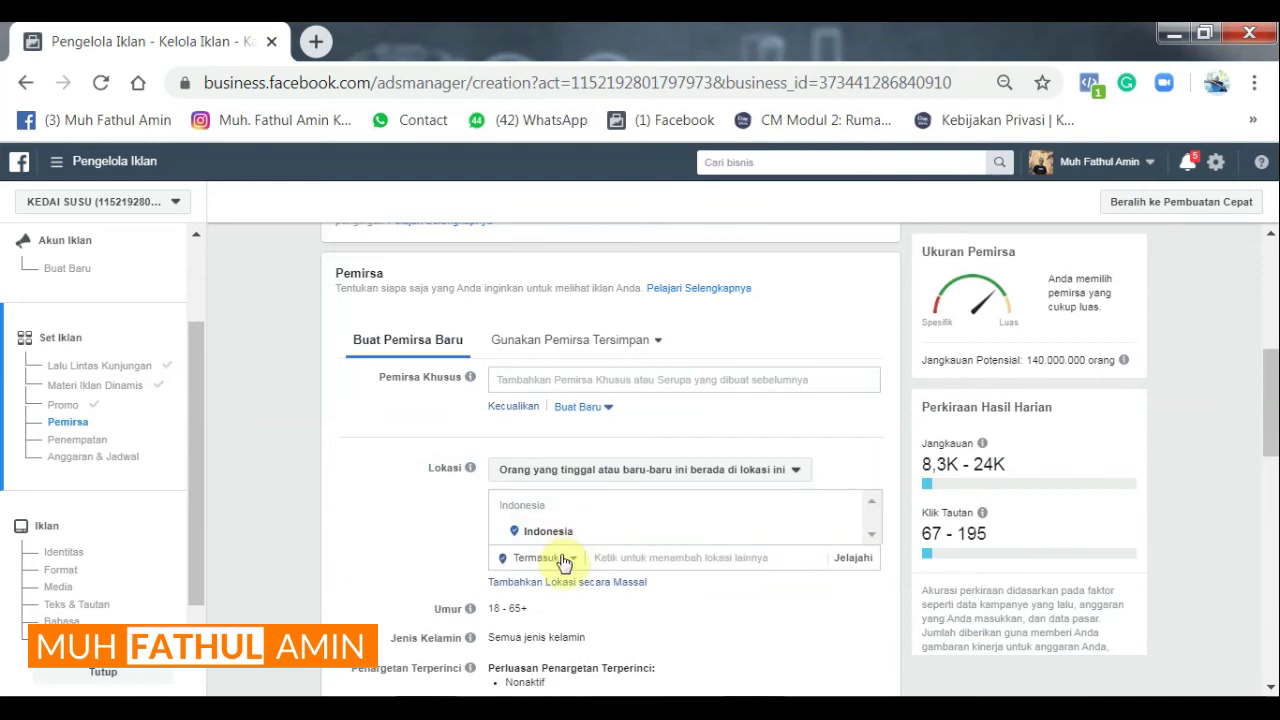
left_click(700, 563)
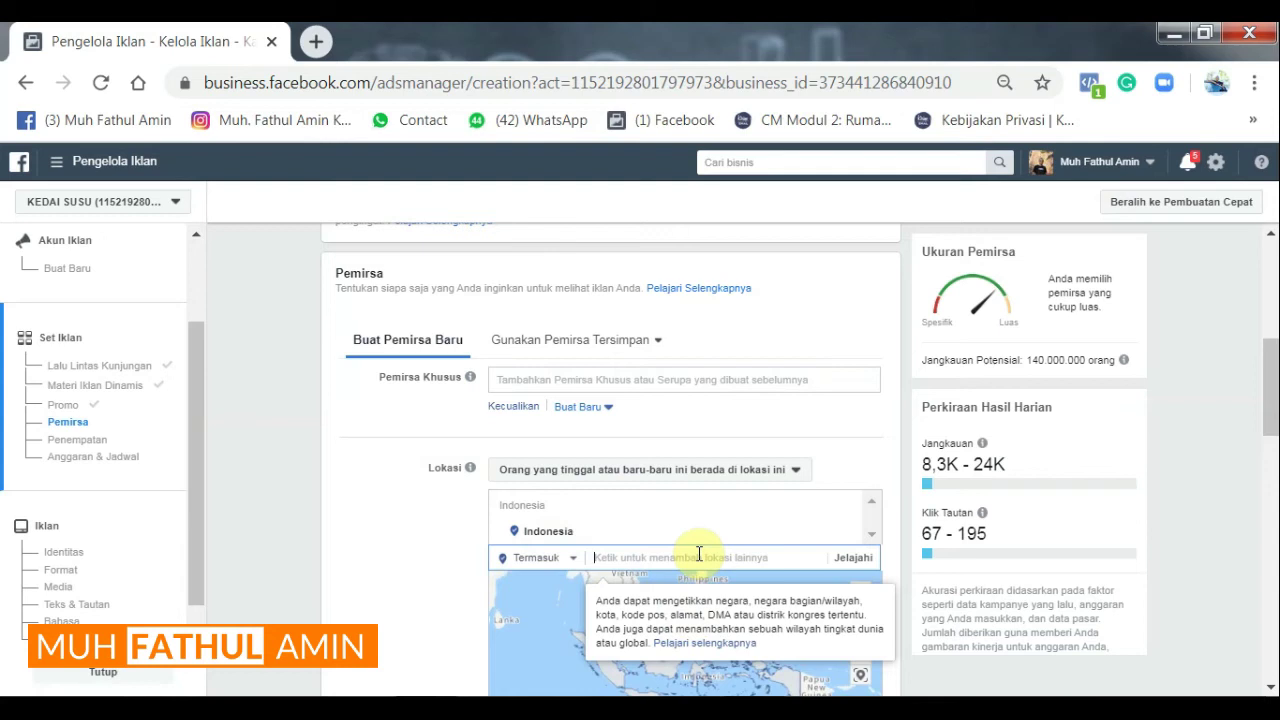
type("bogor")
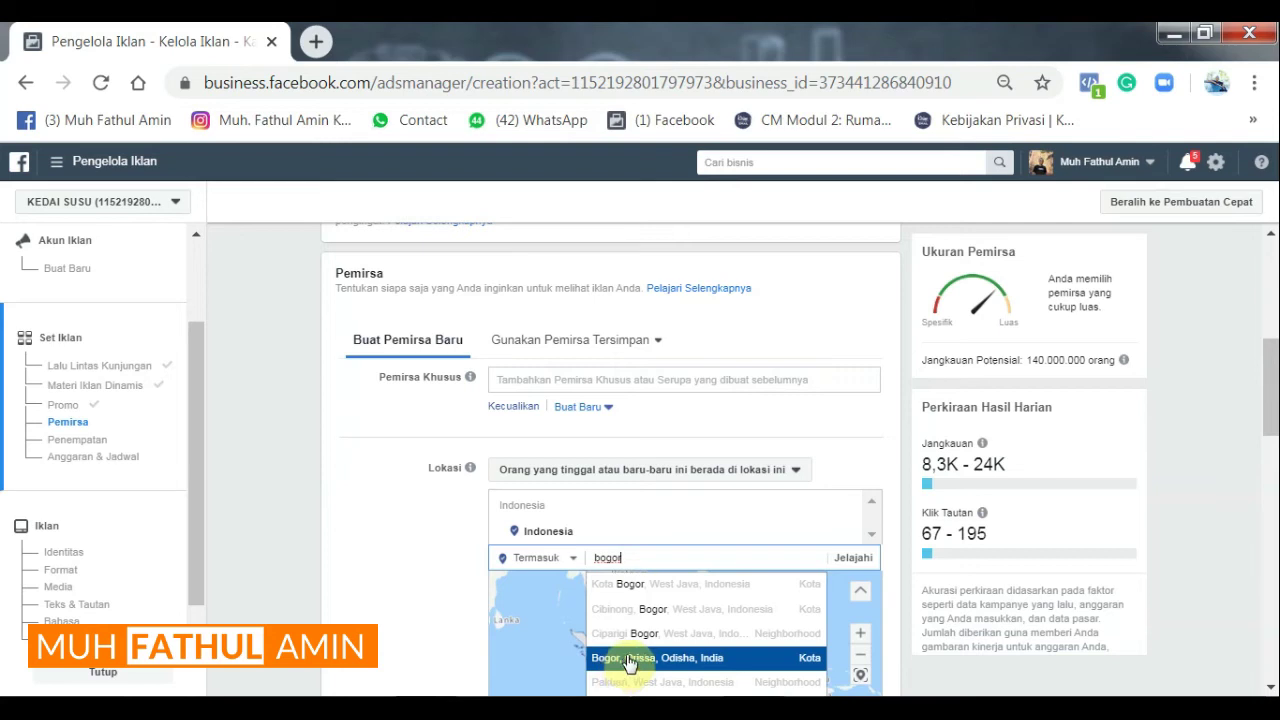
double_click(657, 566)
left_click(657, 565)
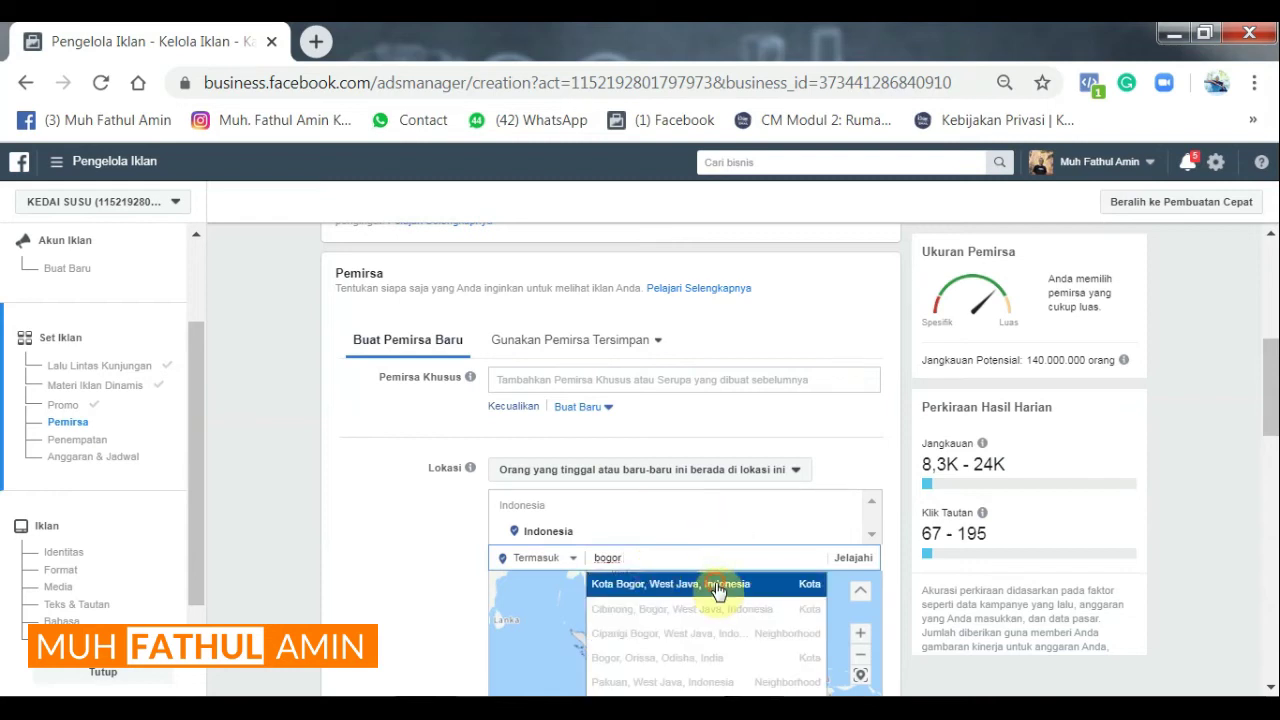
left_click(812, 584)
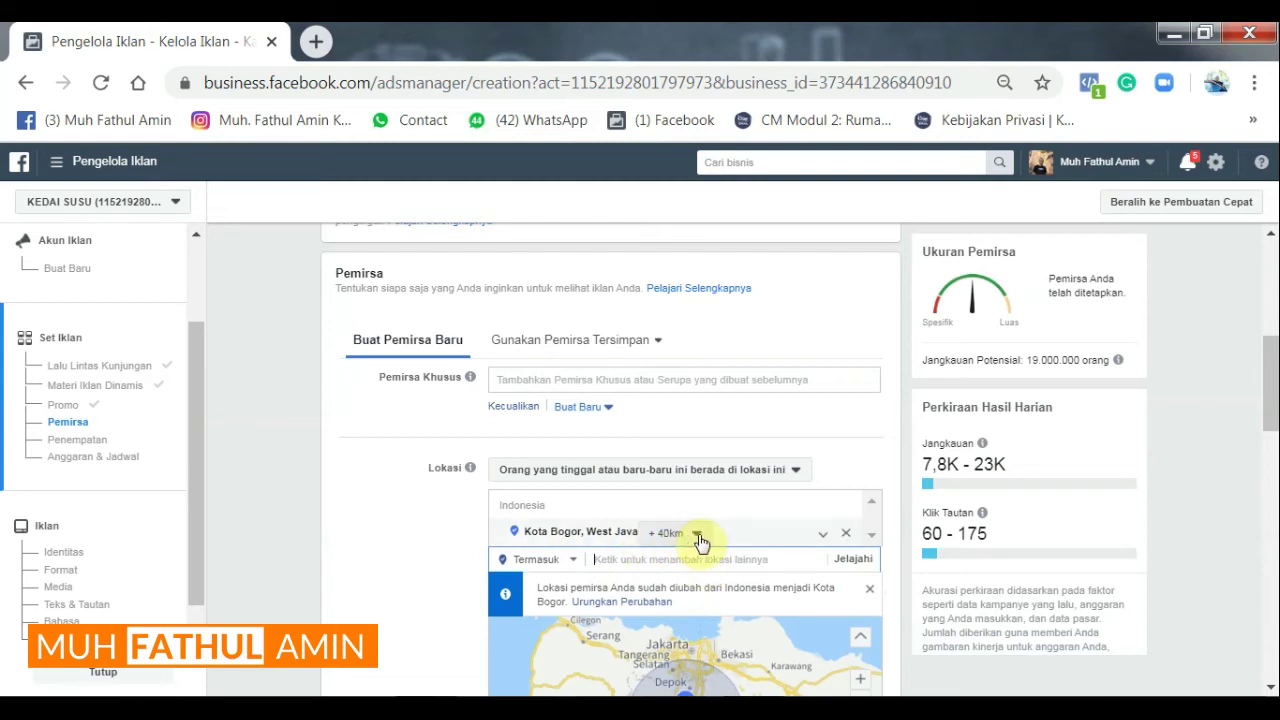
Reduce the targeting radius around Kota Bogor to 18 km and check the covered area on the map
scroll(701, 535, "down", 1)
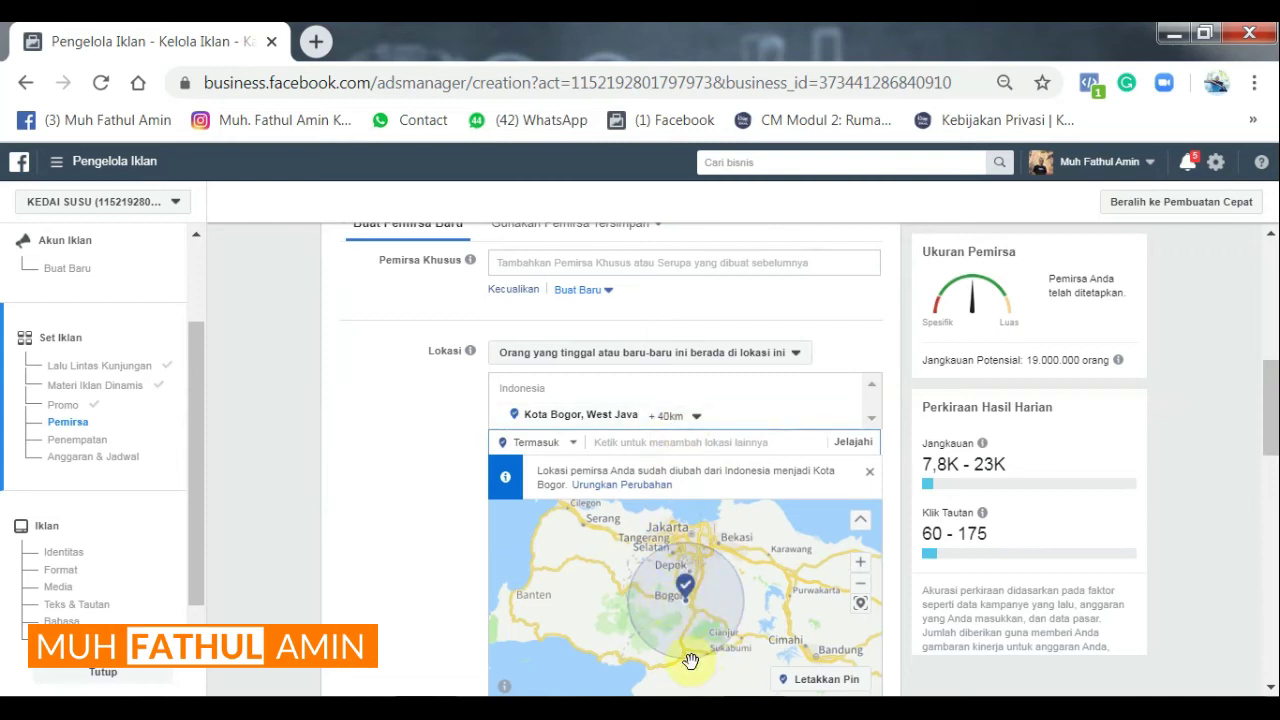
left_click(697, 422)
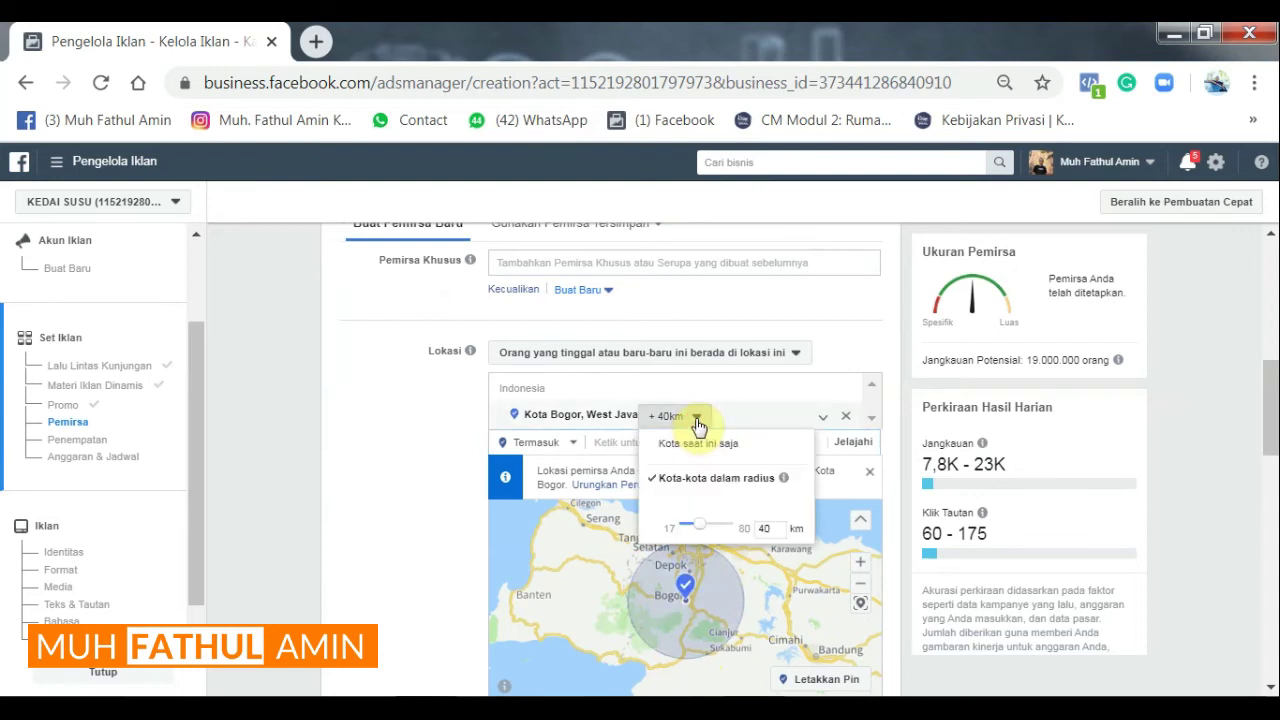
left_click_drag(695, 535, 679, 529)
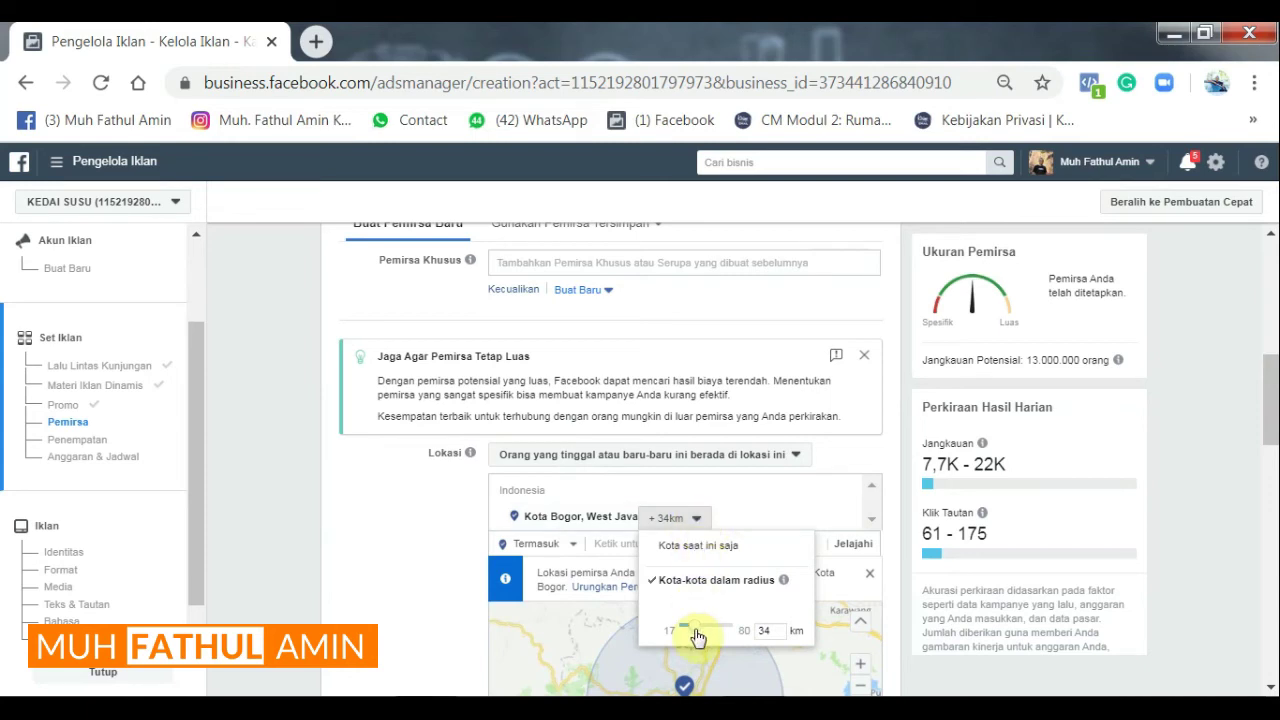
left_click_drag(685, 626, 666, 627)
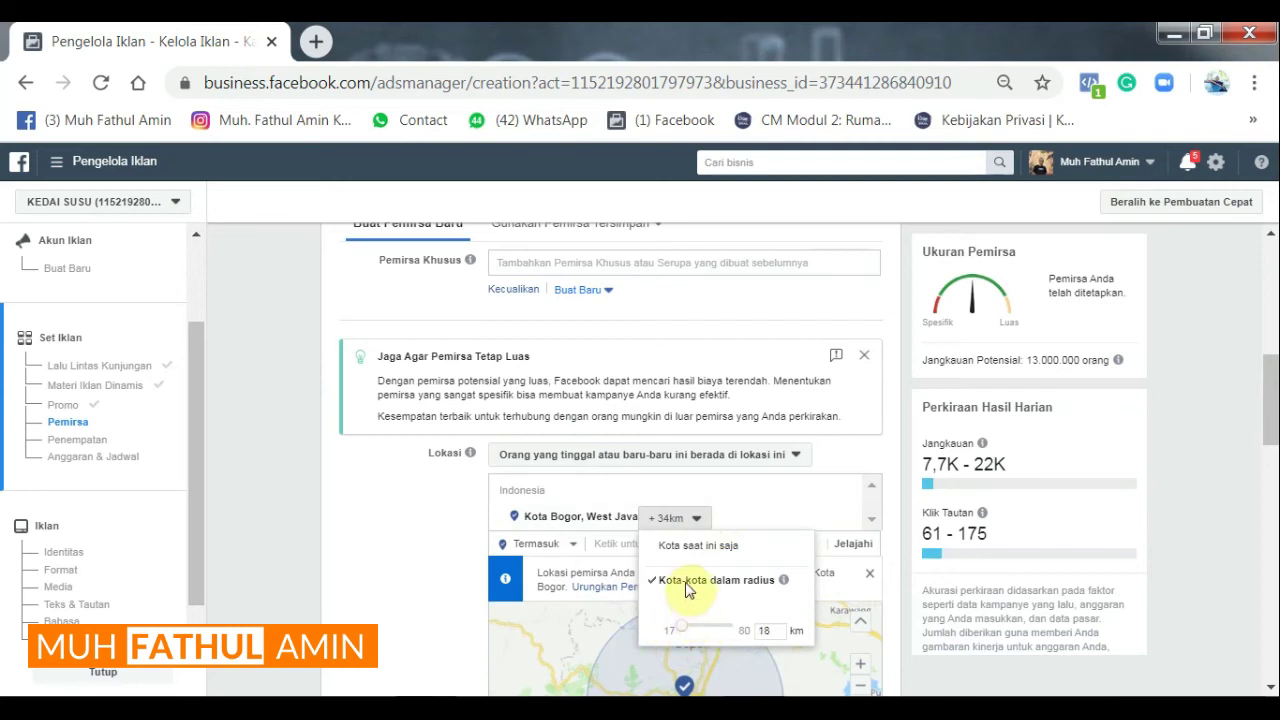
left_click(685, 590)
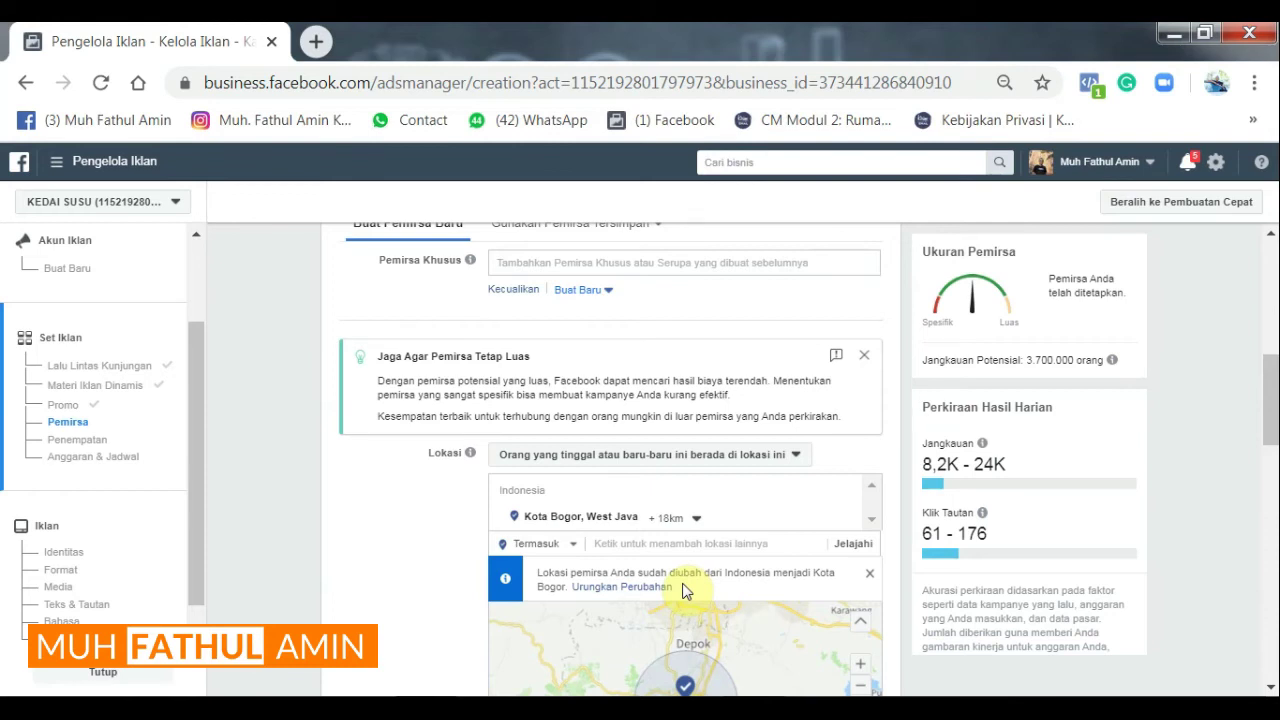
scroll(690, 540, "down", 1)
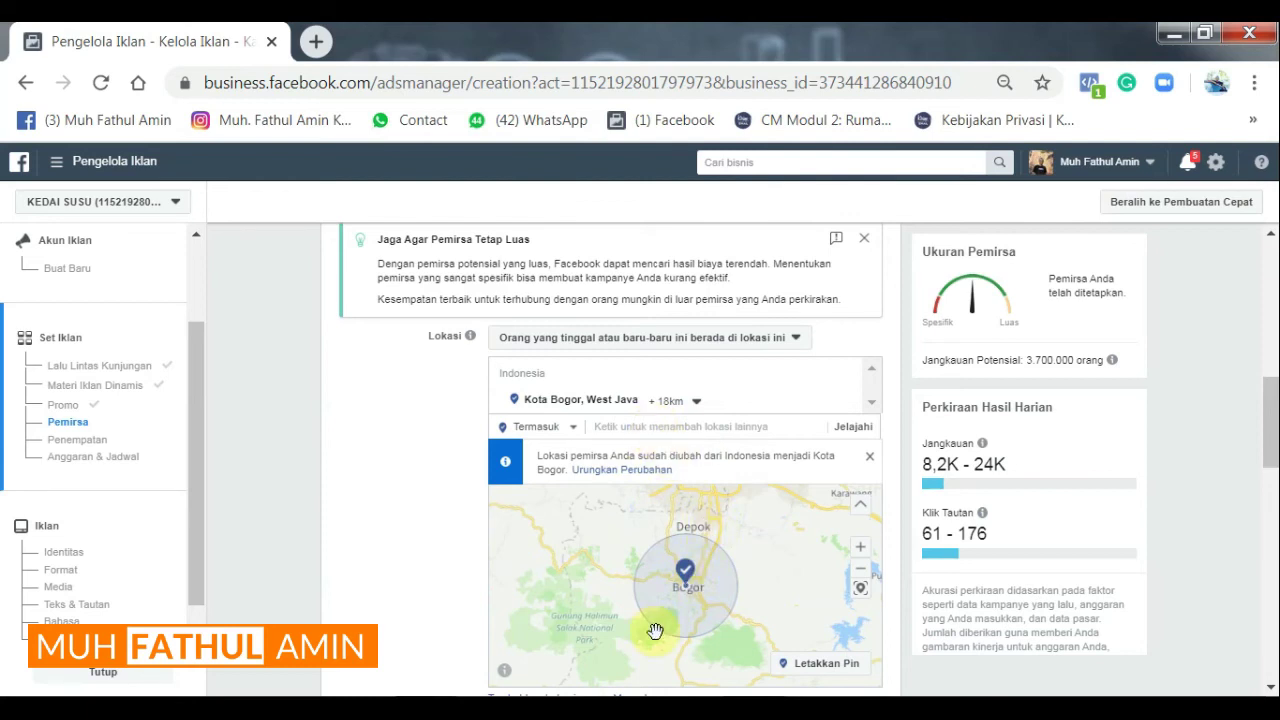
left_click(697, 401)
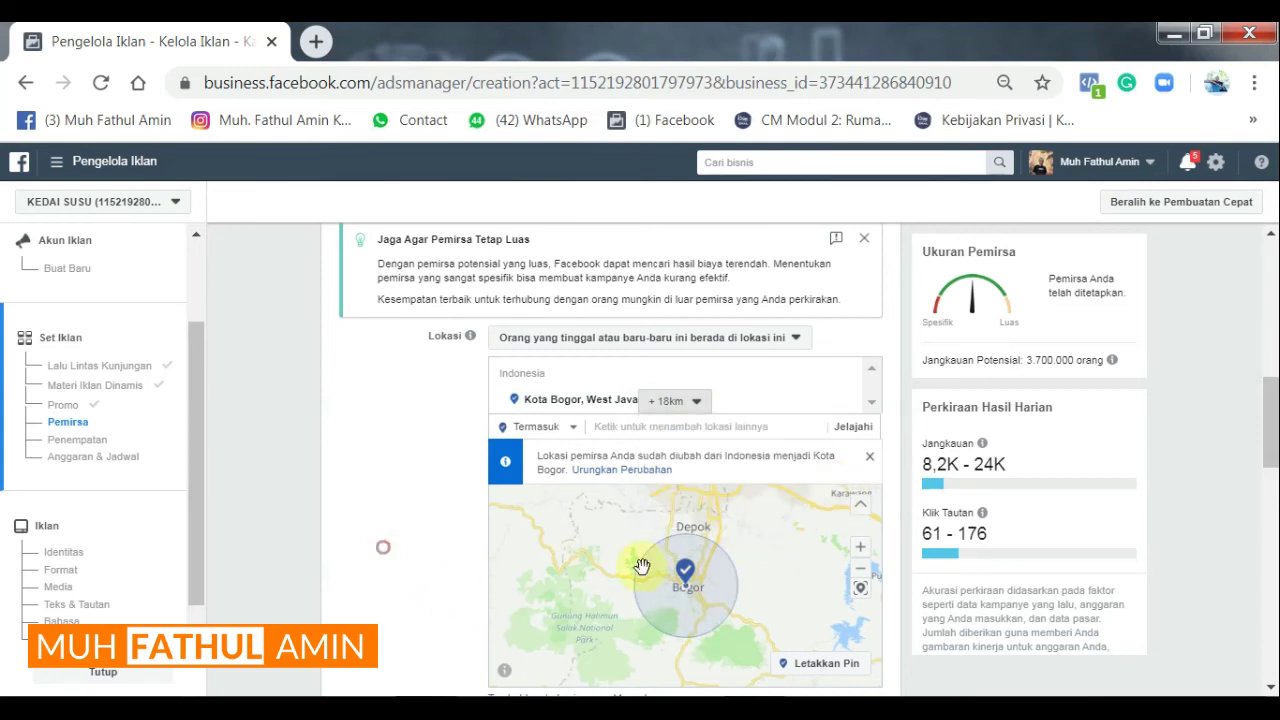
left_click(383, 549)
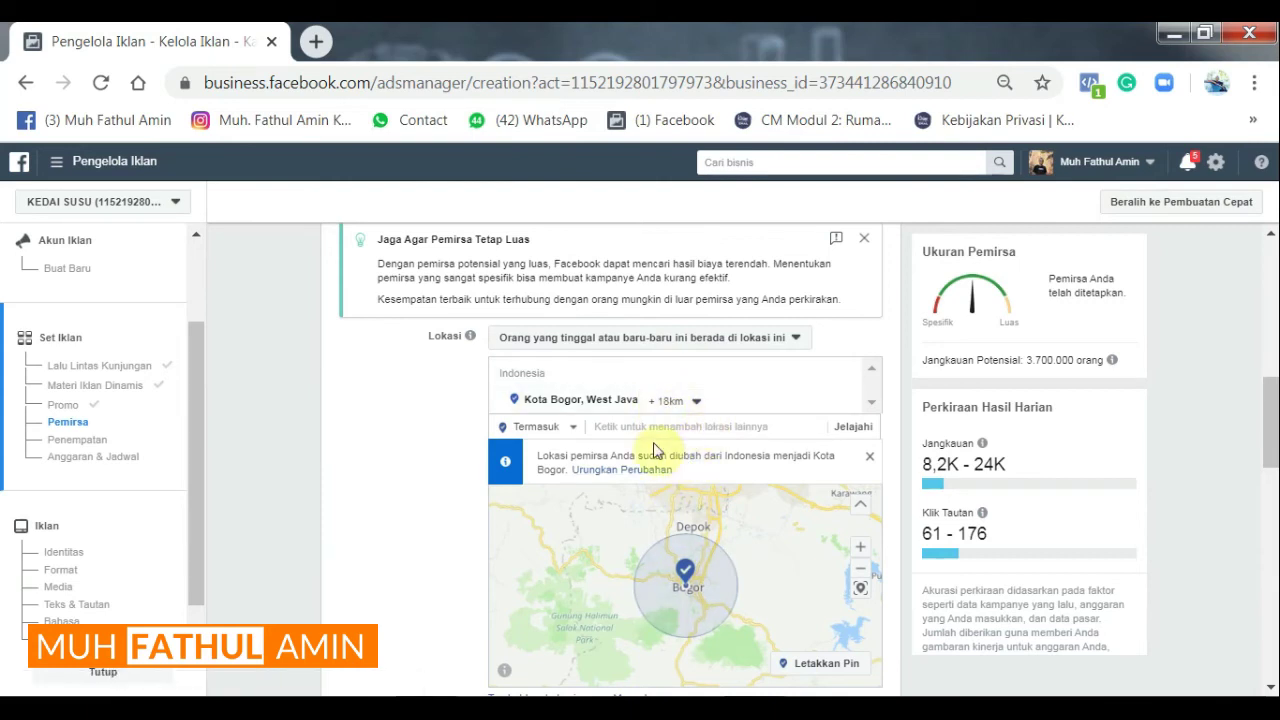
Add Kota Surabaya, East Java, Indonesia as a second included audience location
left_click(612, 432)
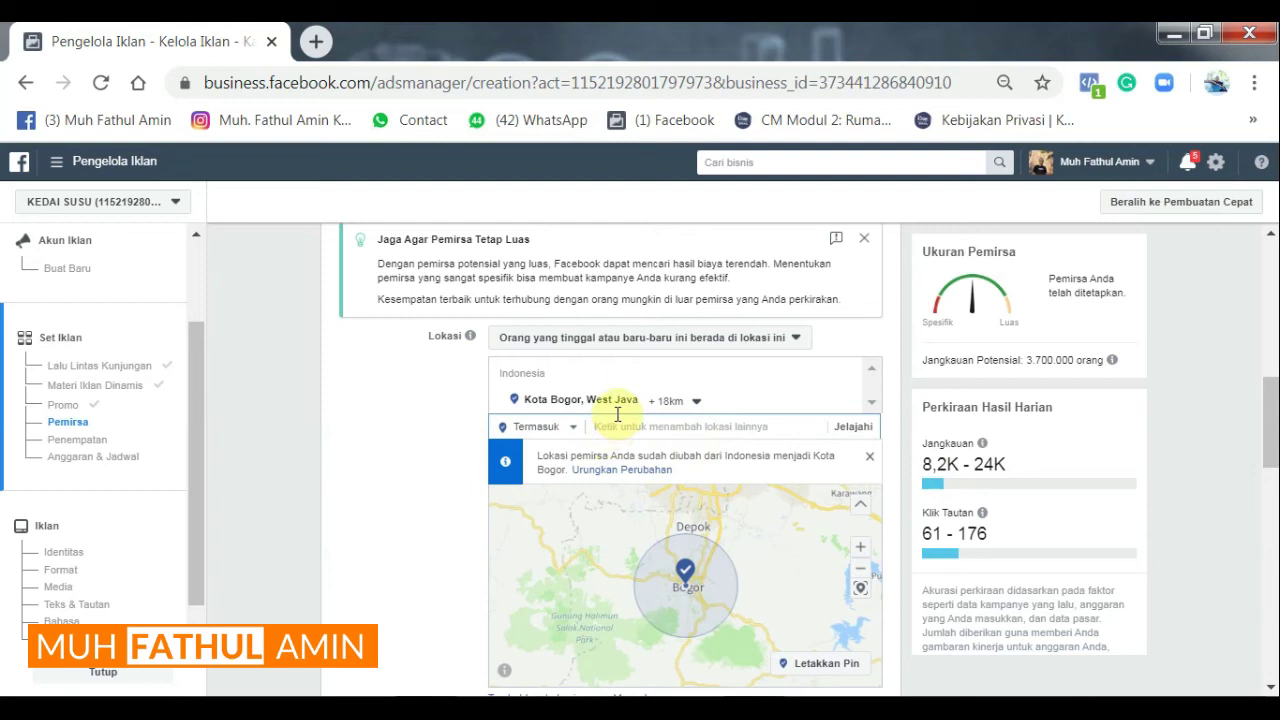
type("su")
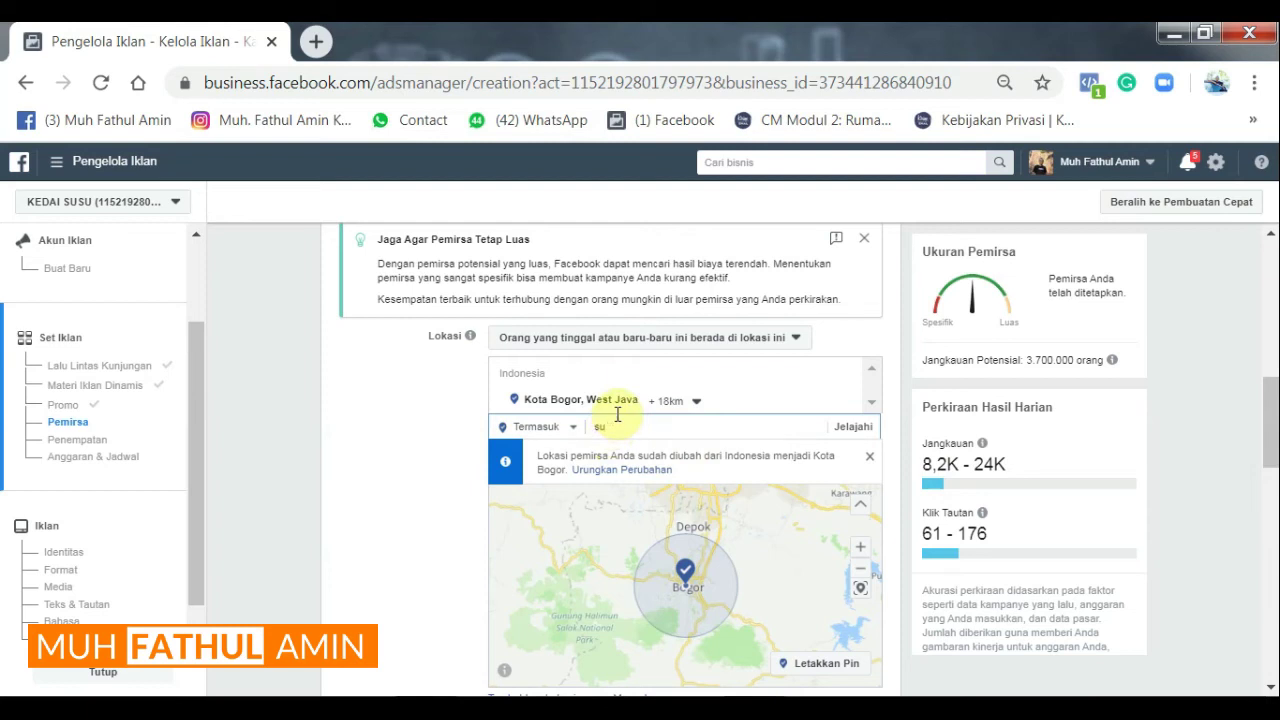
type("raba")
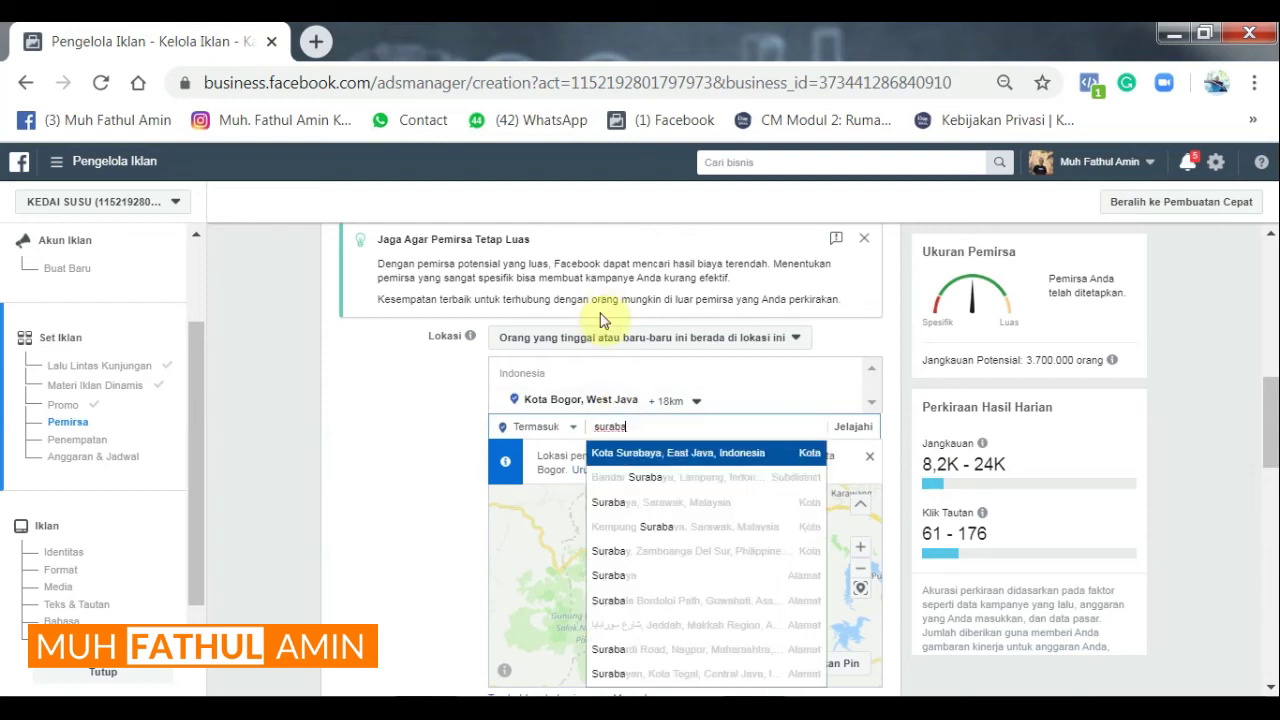
left_click(676, 462)
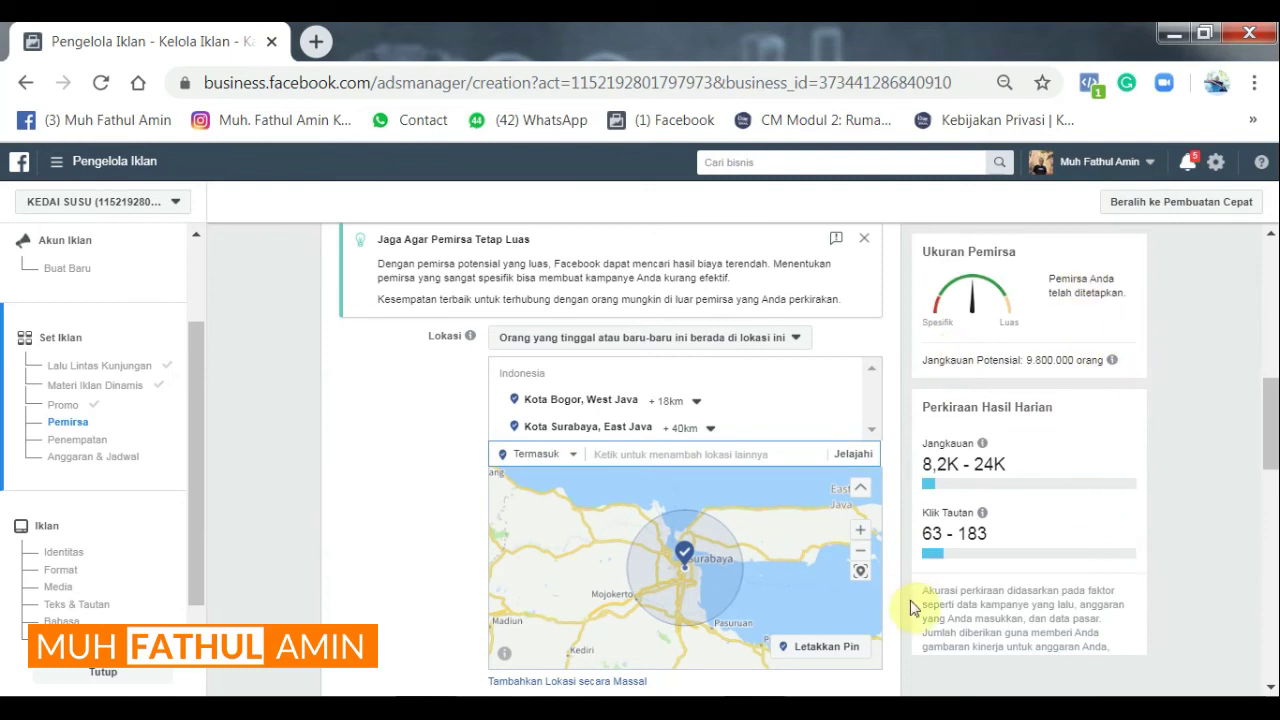
left_click(381, 452)
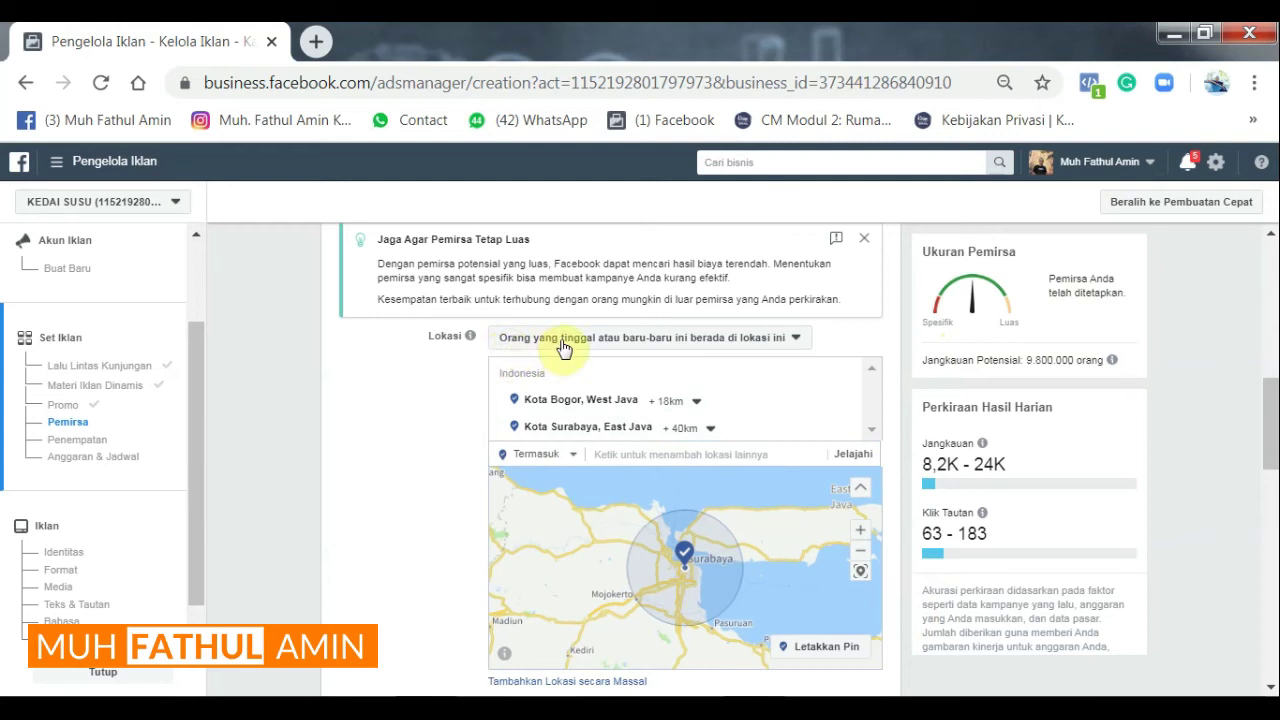
Review the options for people living in, recently in or travelling to the locations, and inspect the area around Surabaya on the map
left_click(641, 340)
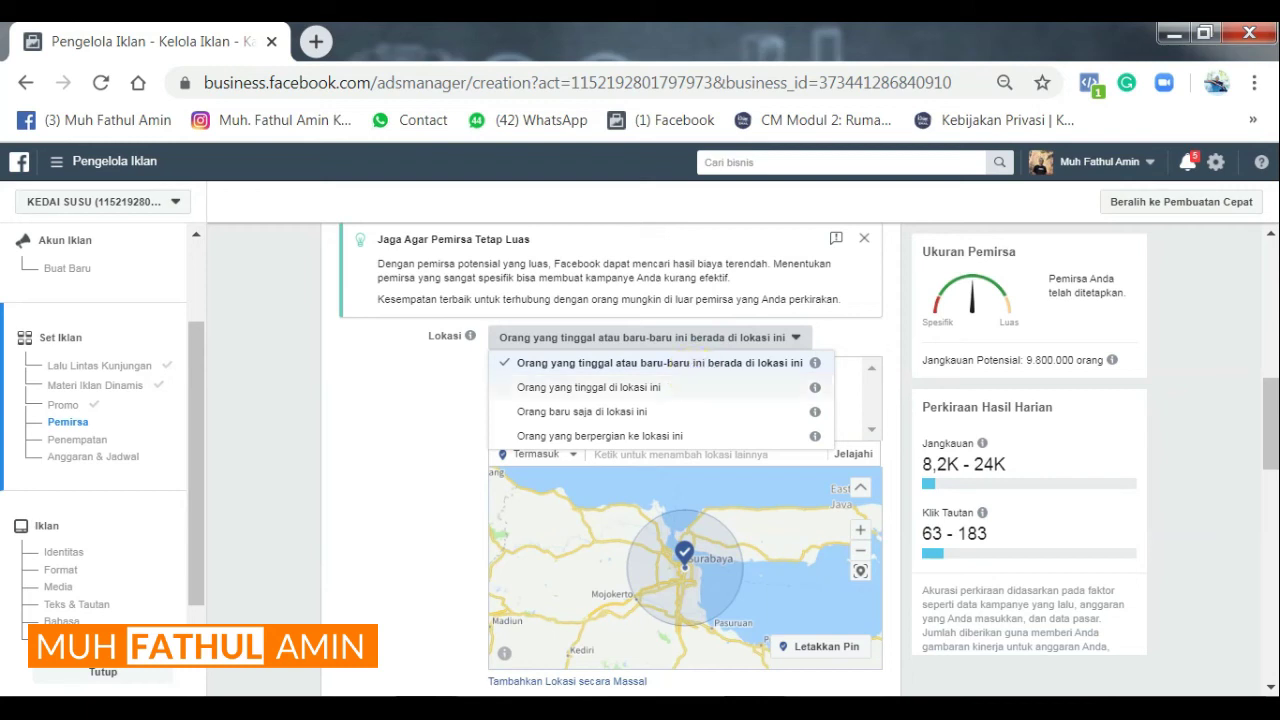
left_click(866, 341)
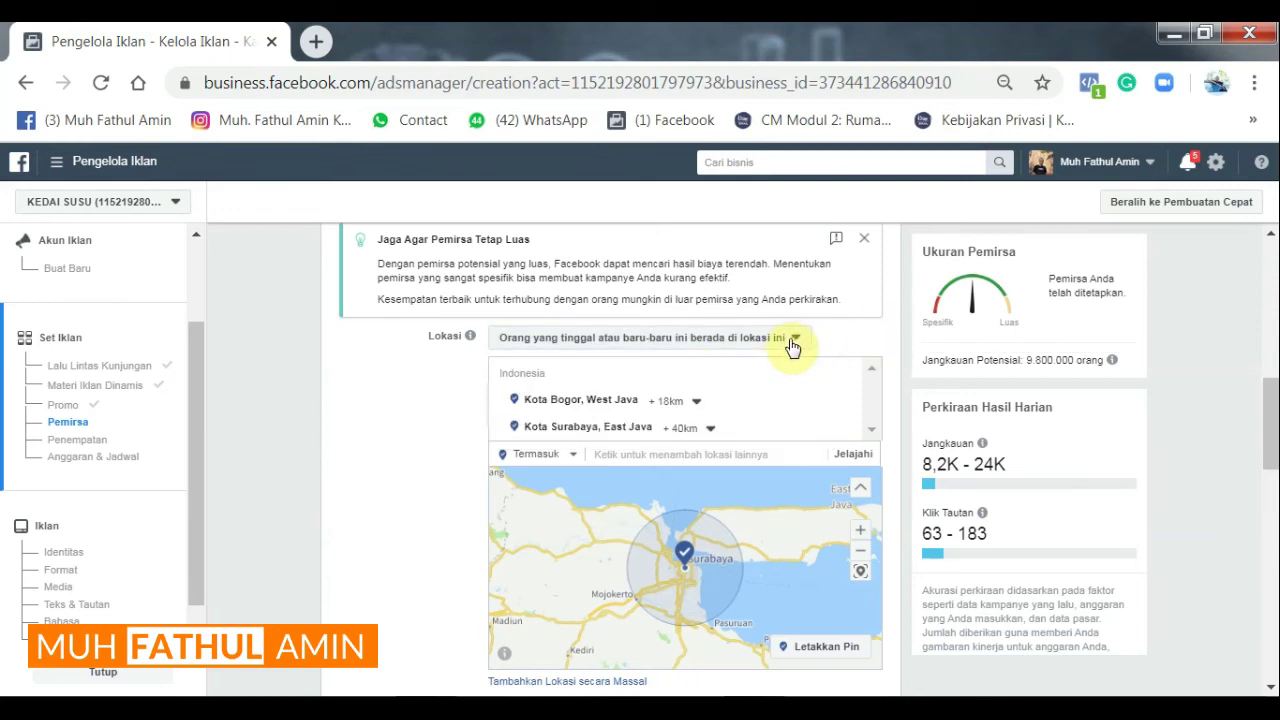
left_click_drag(323, 437, 607, 465)
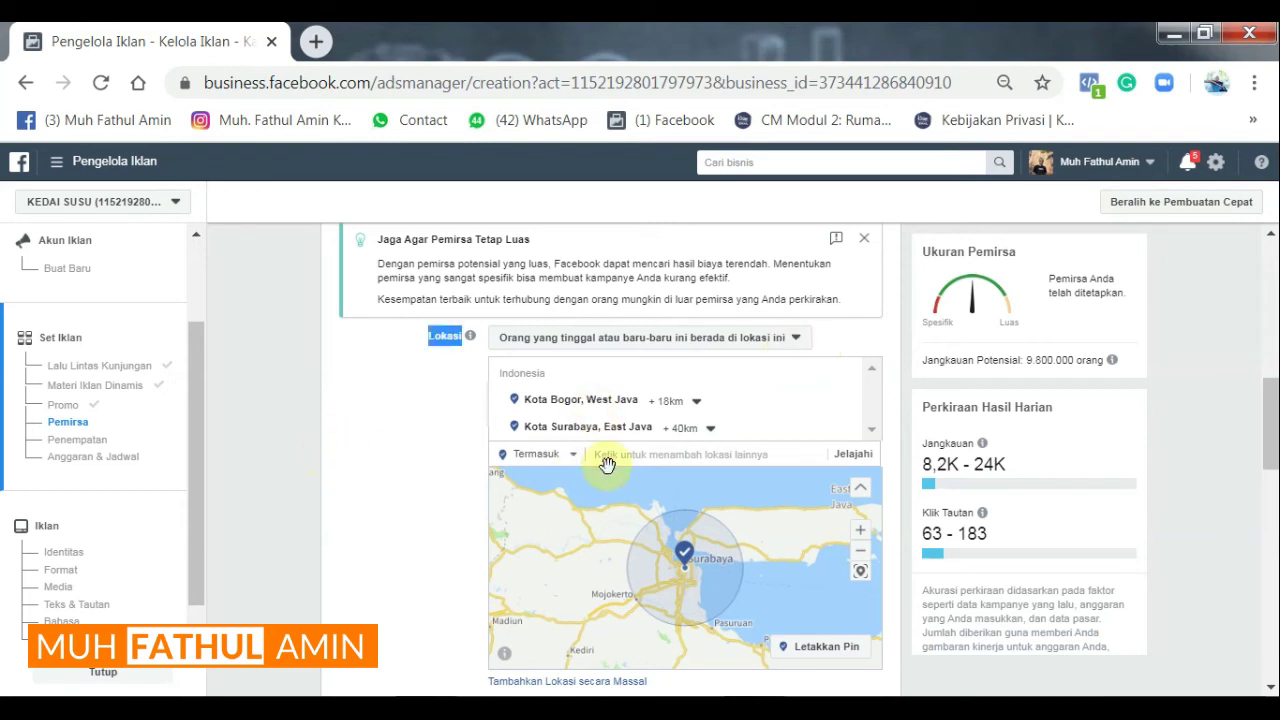
scroll(566, 468, "down", 1)
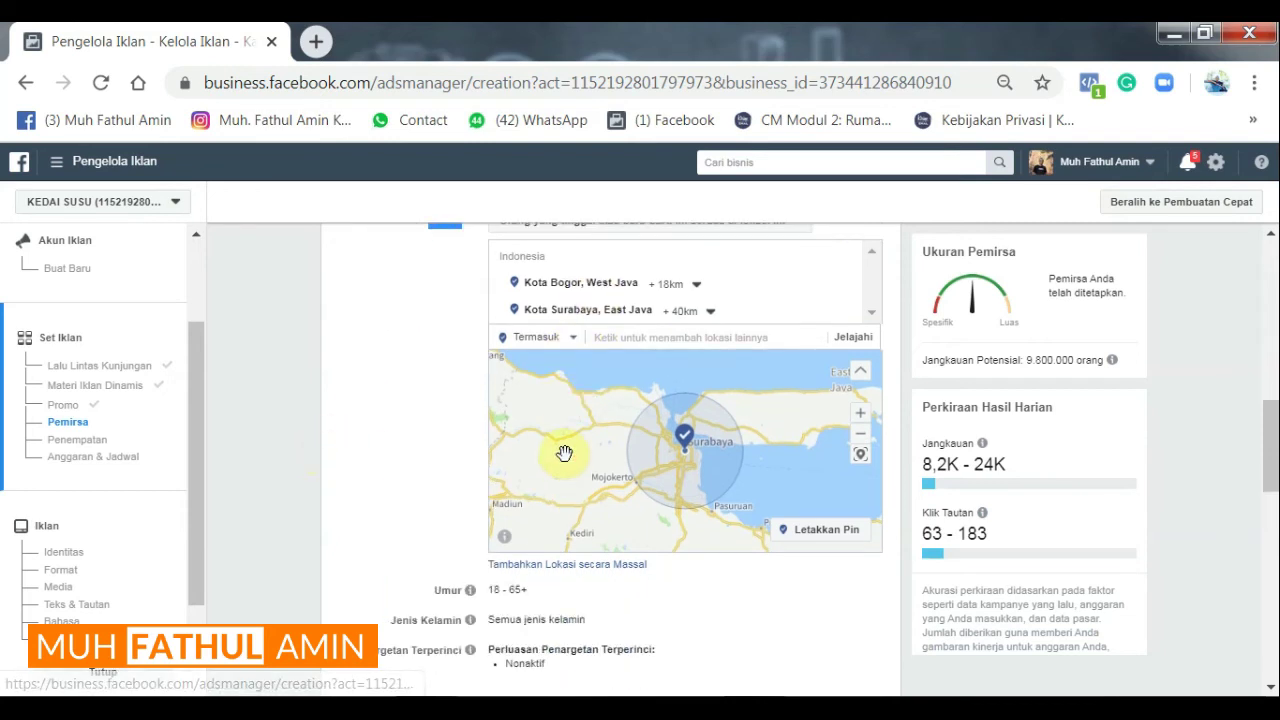
scroll(564, 453, "up", 3)
scroll(451, 423, "up", 1)
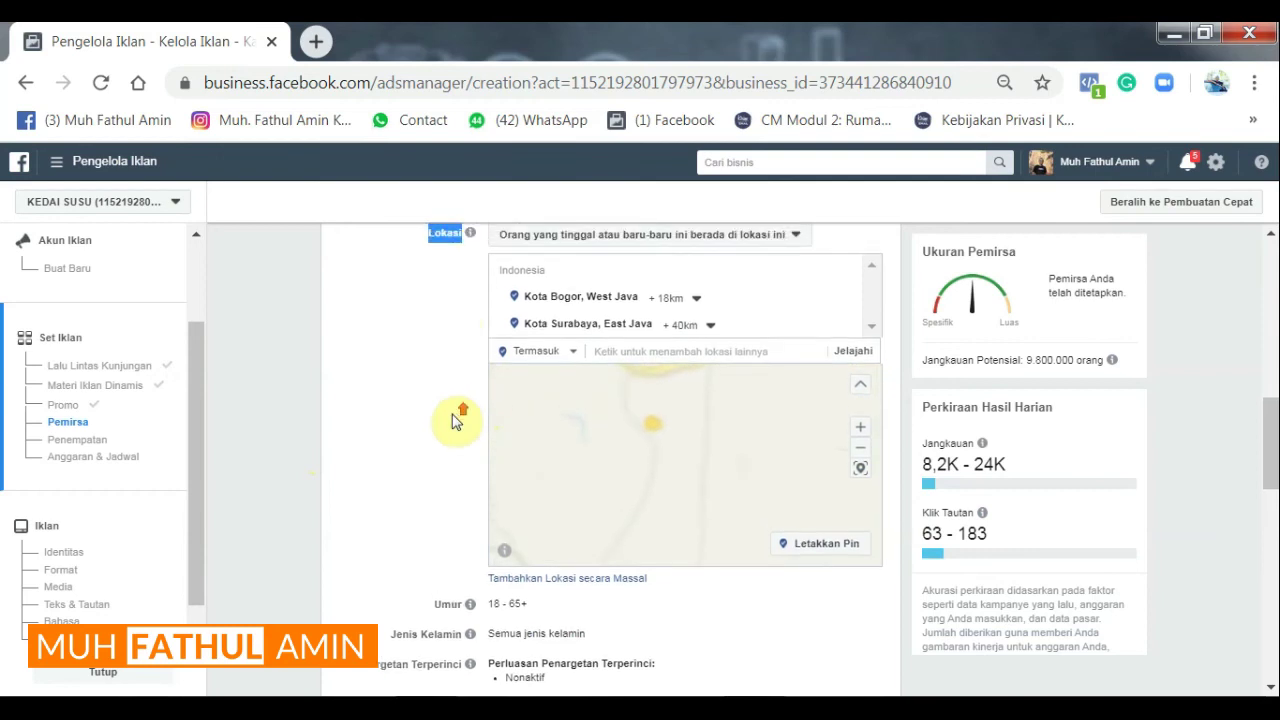
scroll(451, 420, "up", 1)
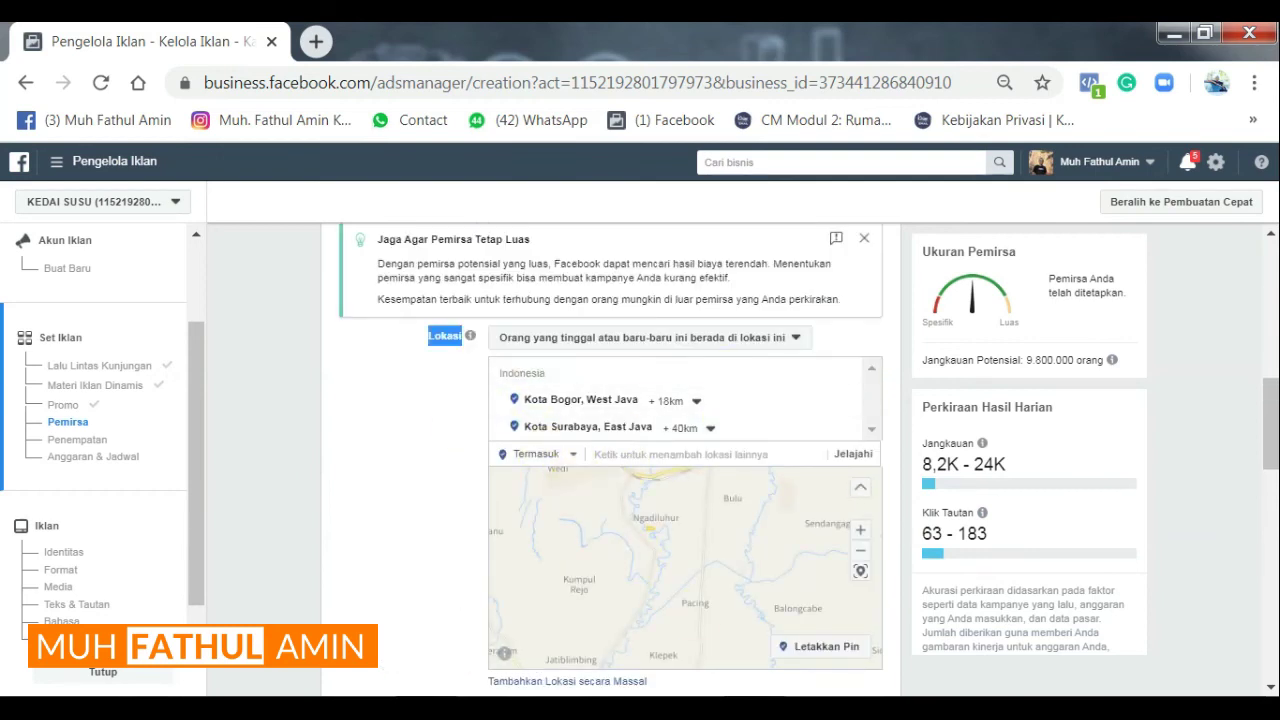
scroll(704, 548, "down", 1)
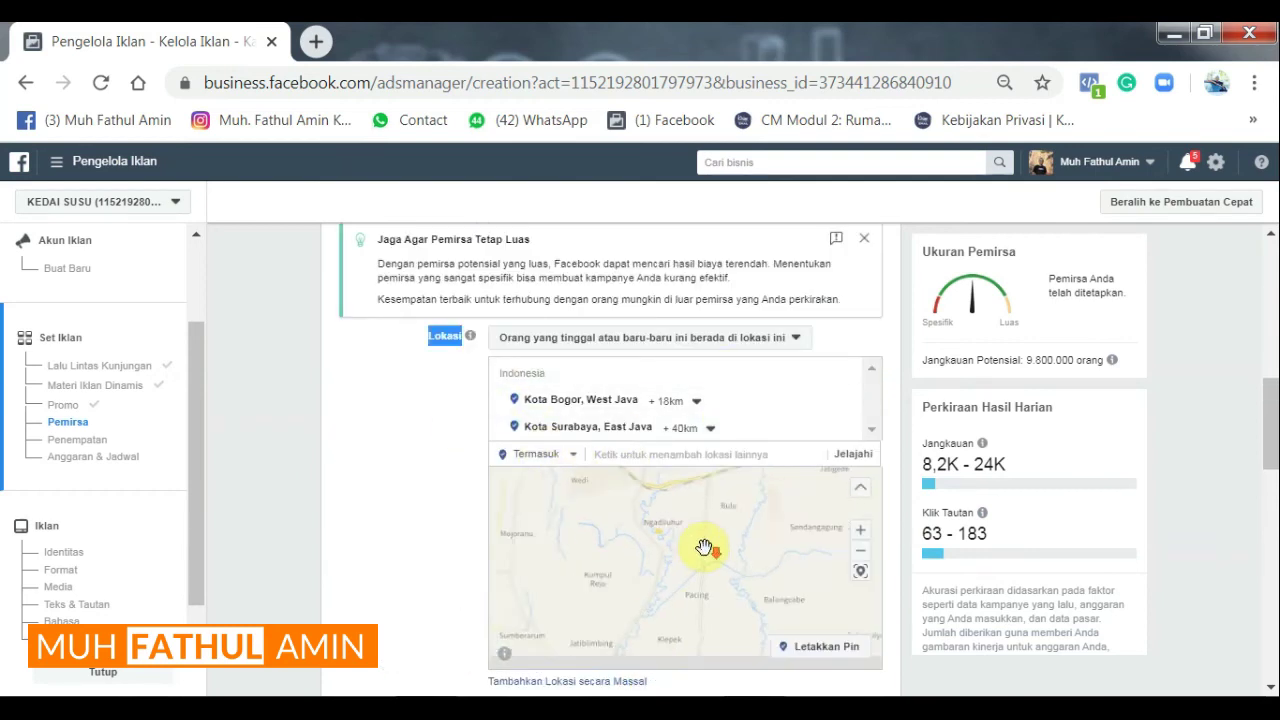
scroll(706, 546, "down", 4)
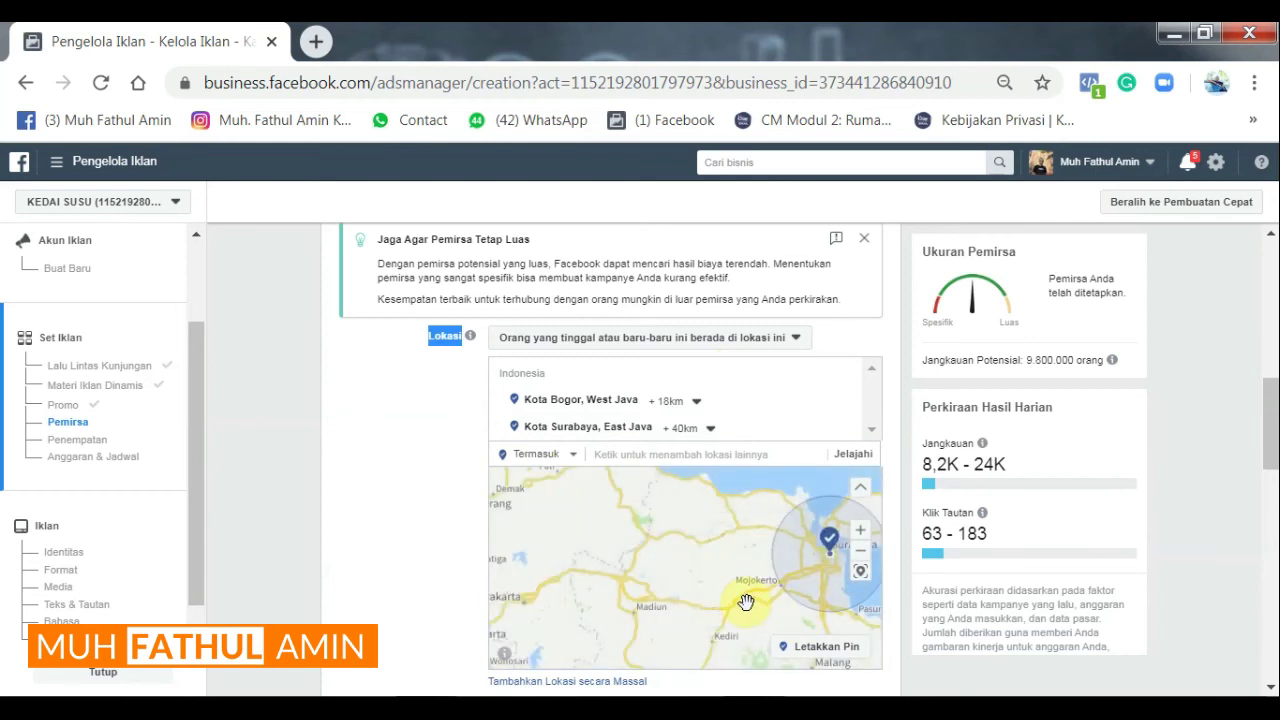
Drop a pin on the map west of Surabaya, near Kabuh, as a third included audience location
left_click(668, 456)
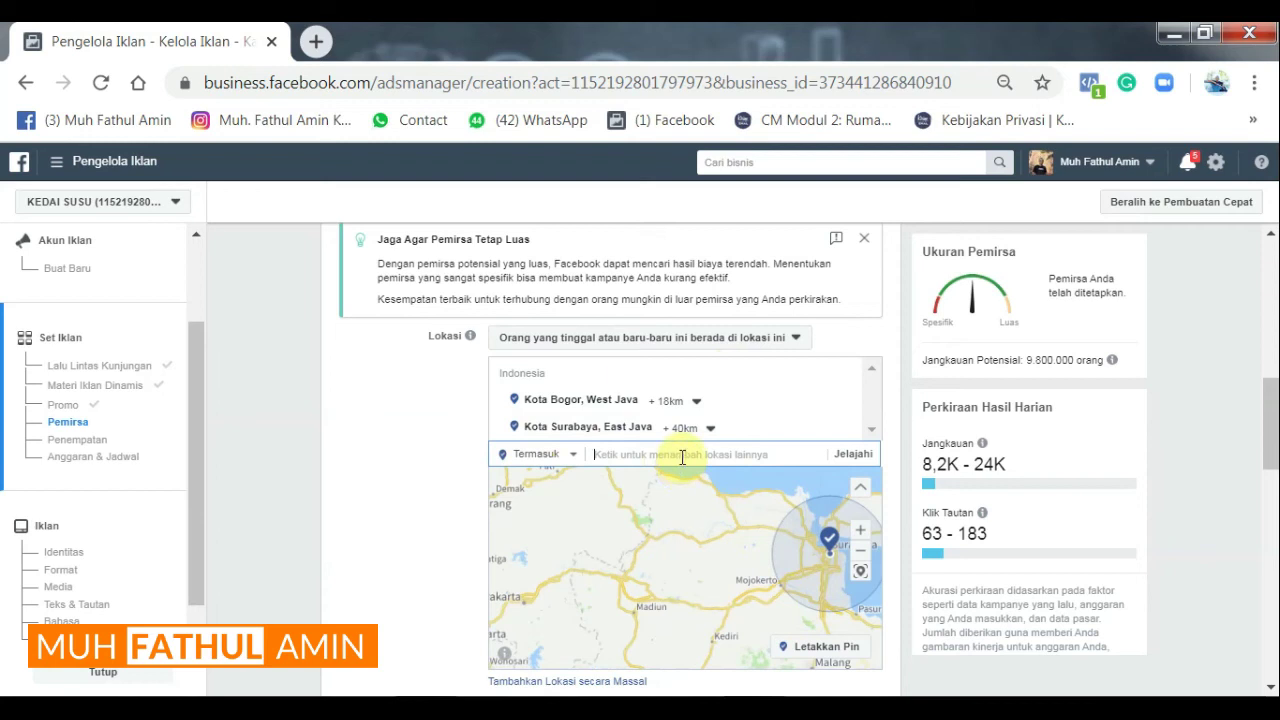
left_click(812, 650)
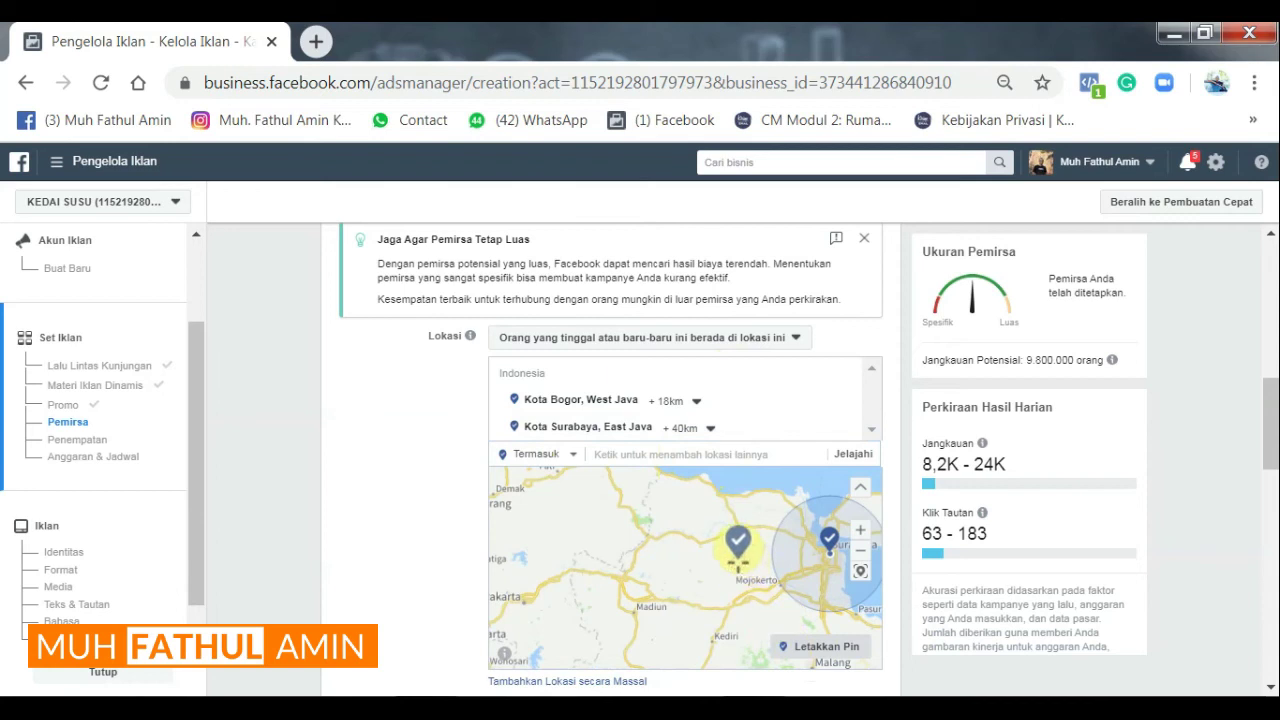
left_click(740, 580)
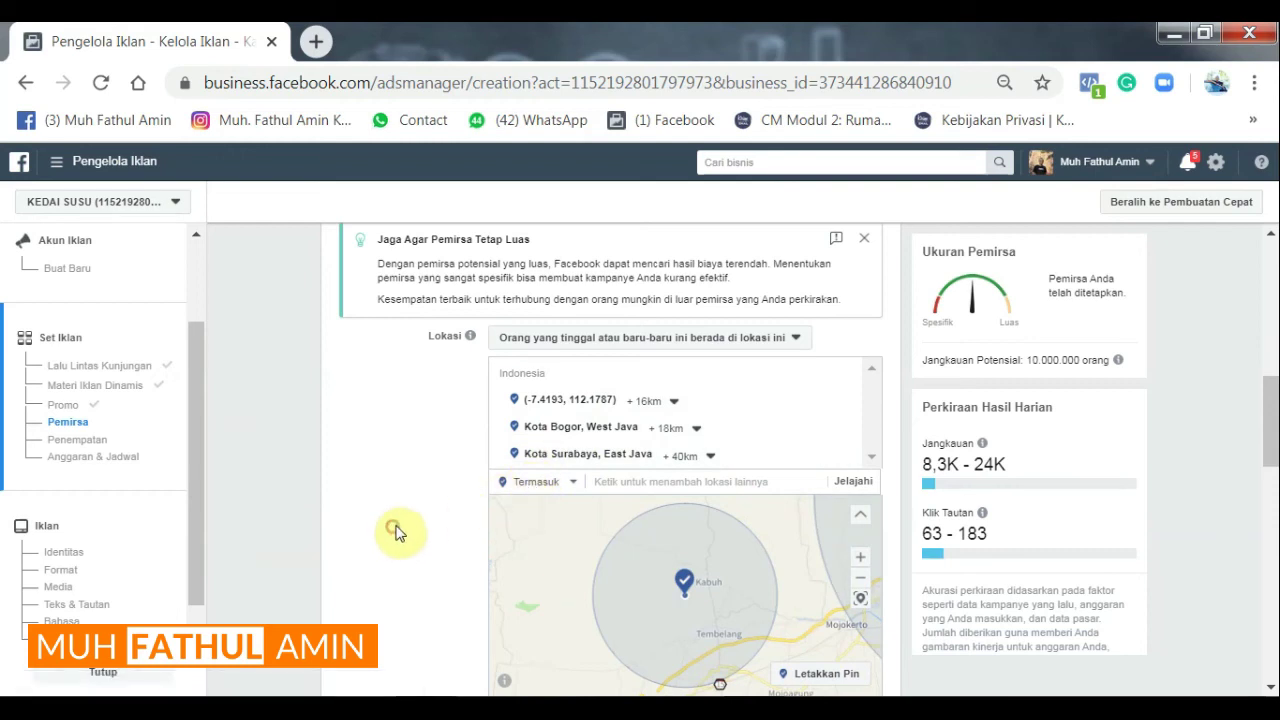
Open the audience's age range (Umur) for editing and review the selectable minimum and maximum ages
scroll(443, 487, "down", 3)
scroll(443, 487, "down", 2)
scroll(450, 480, "up", 2)
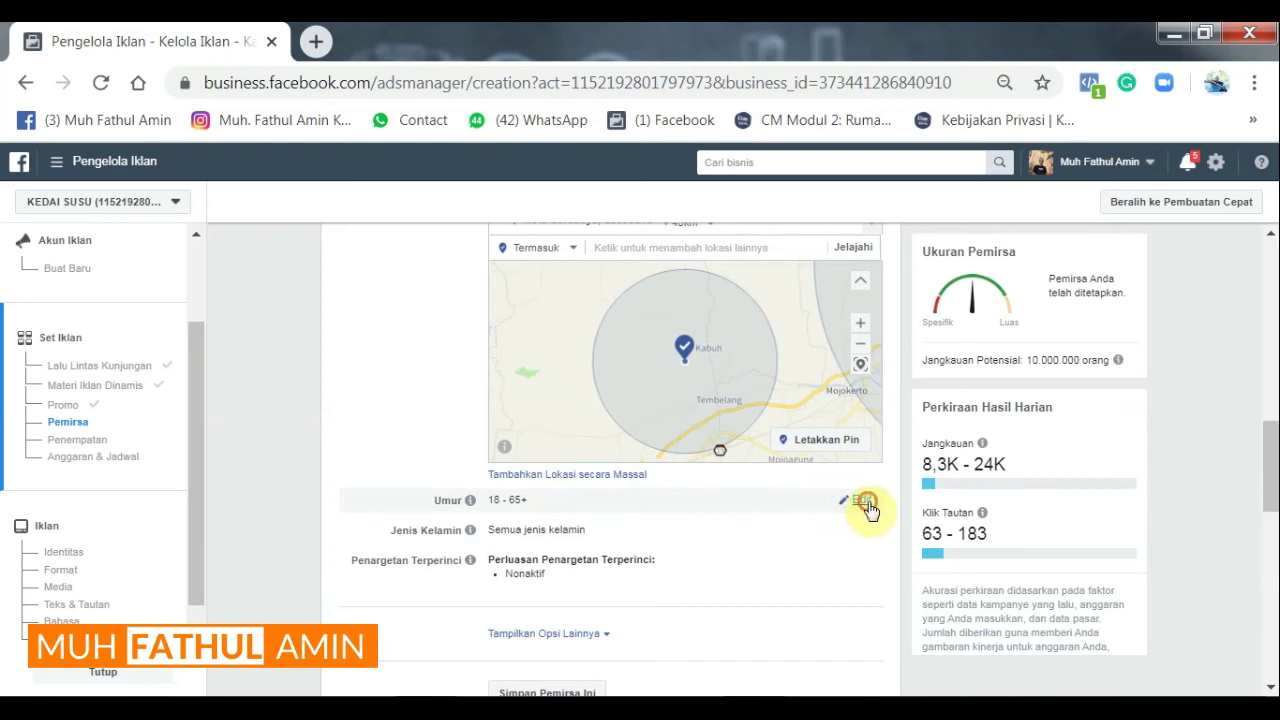
left_click(860, 500)
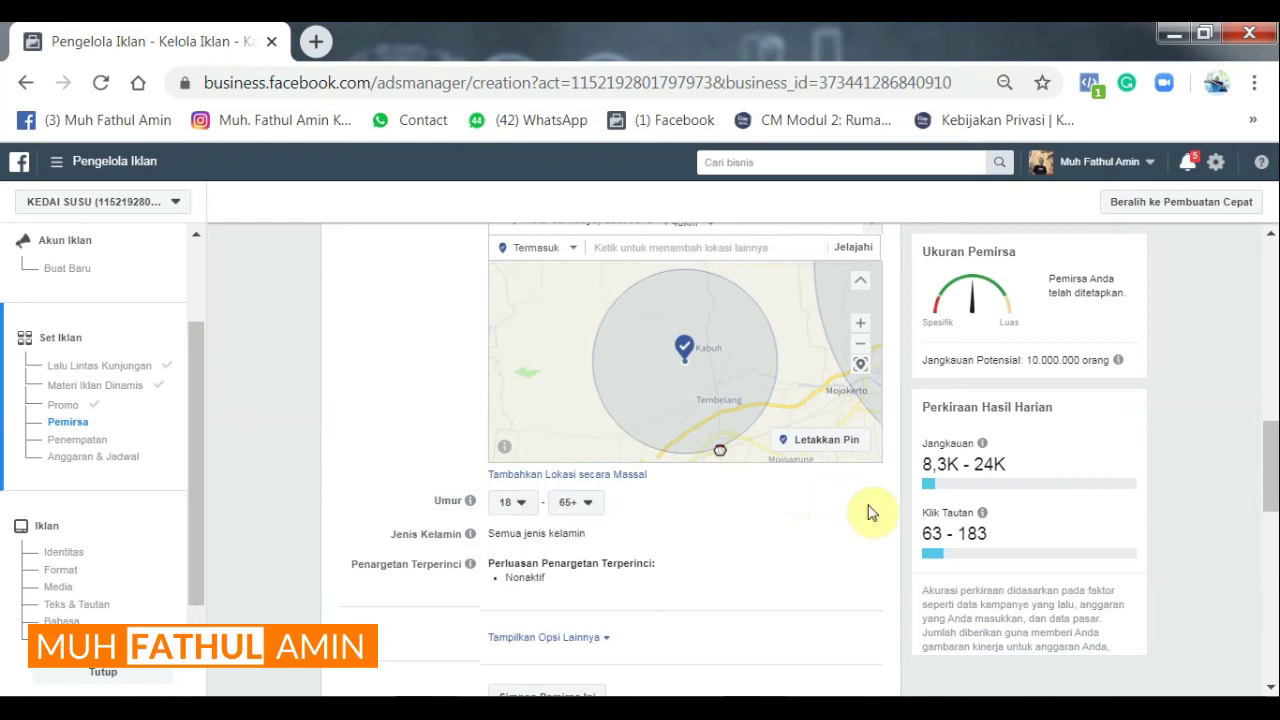
left_click(522, 500)
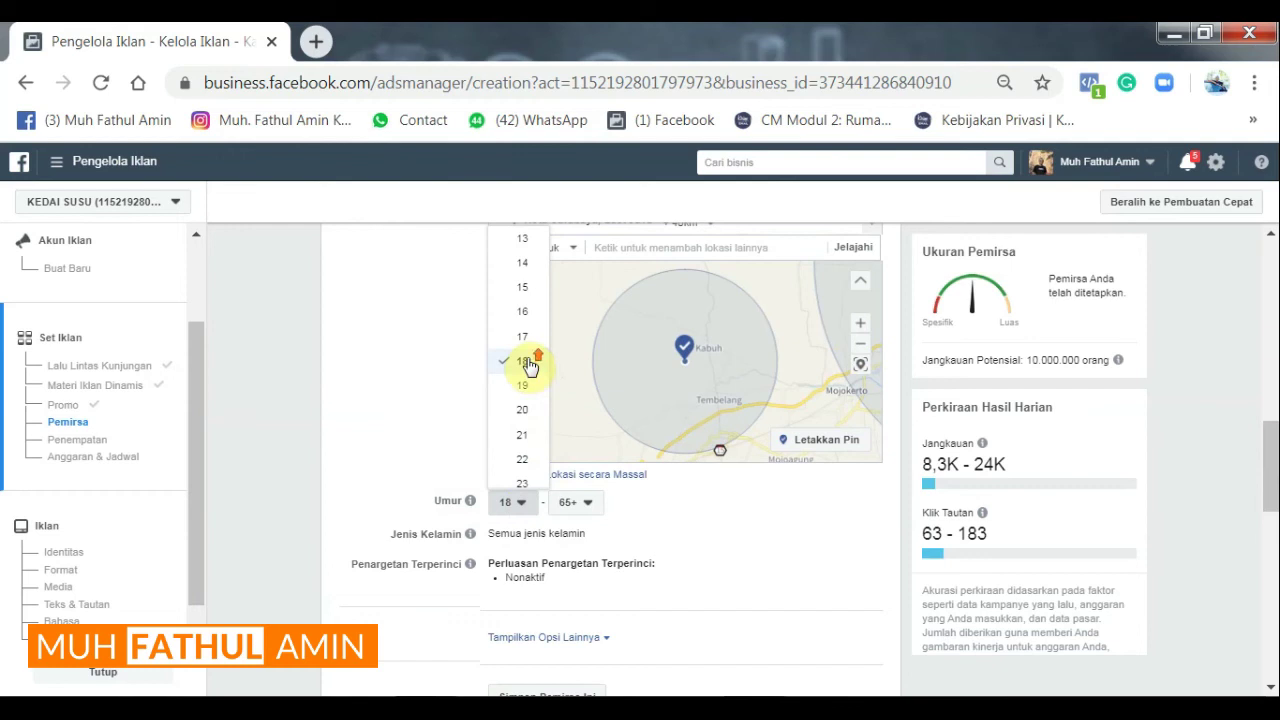
scroll(457, 307, "up", 1)
left_click(460, 310)
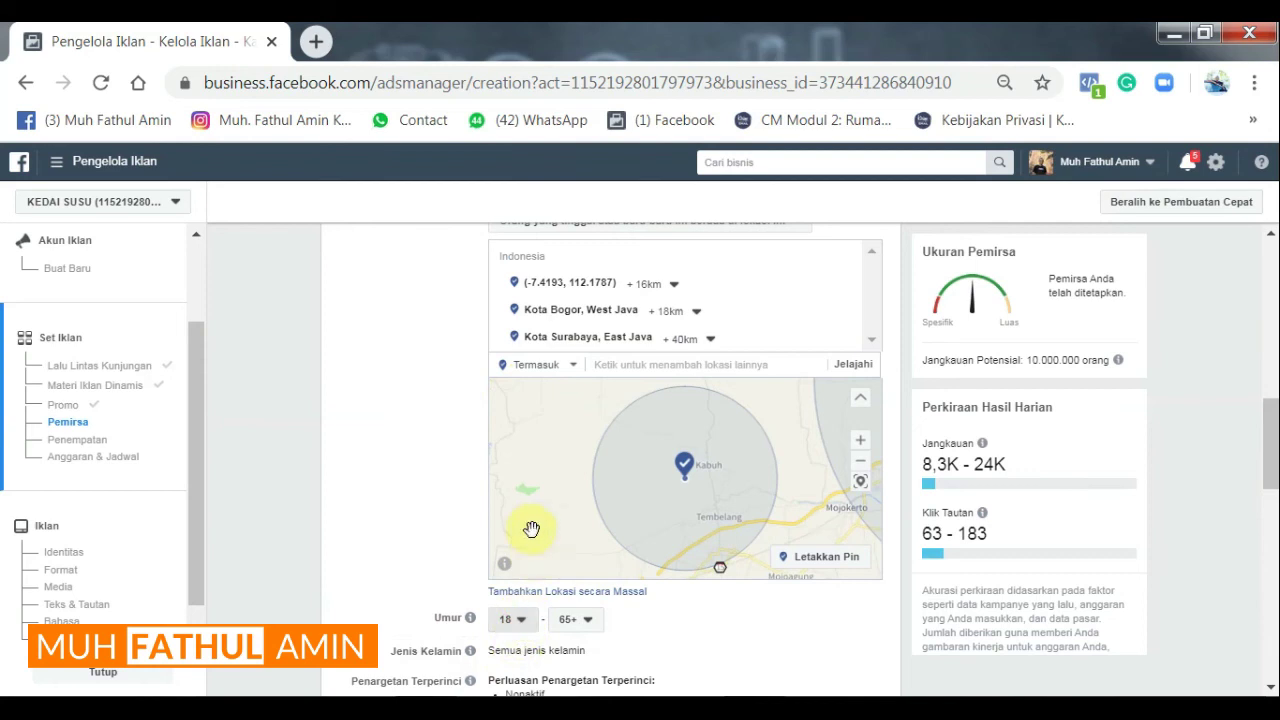
left_click(524, 620)
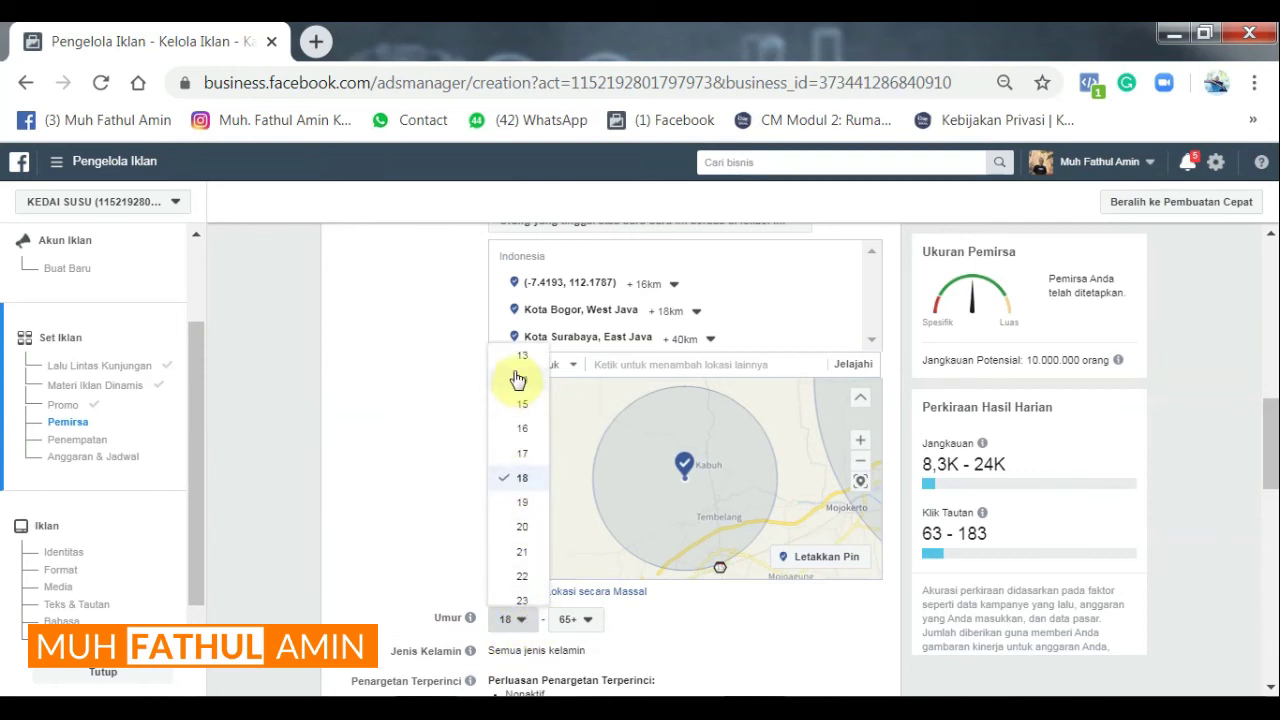
scroll(516, 550, "down", 3)
scroll(516, 550, "down", 7)
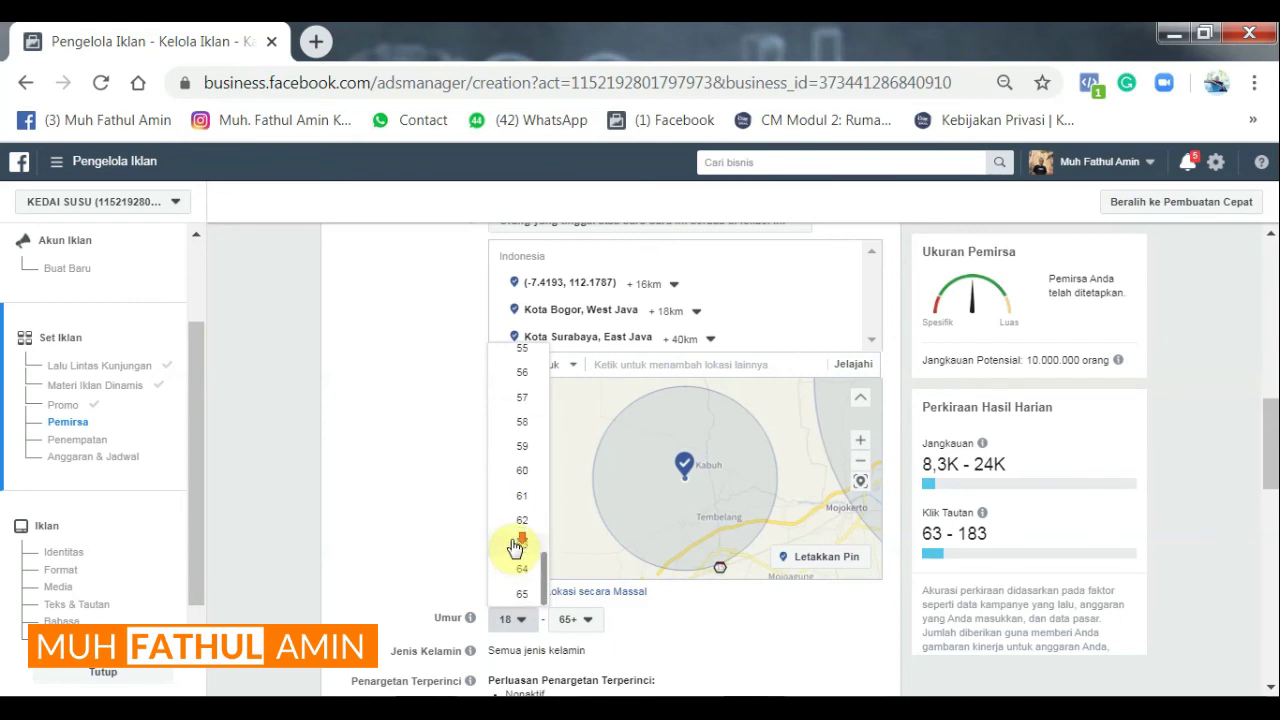
left_click(585, 621)
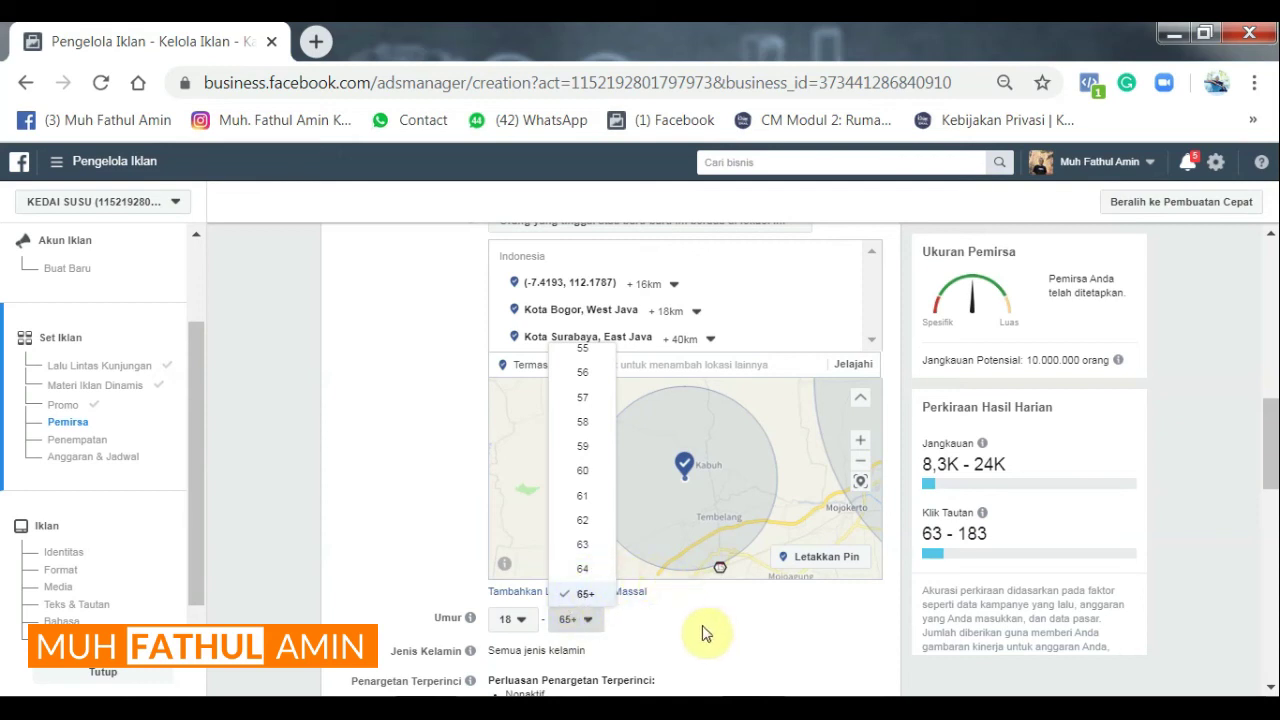
Set the audience's age range to 25–50
left_click(511, 621)
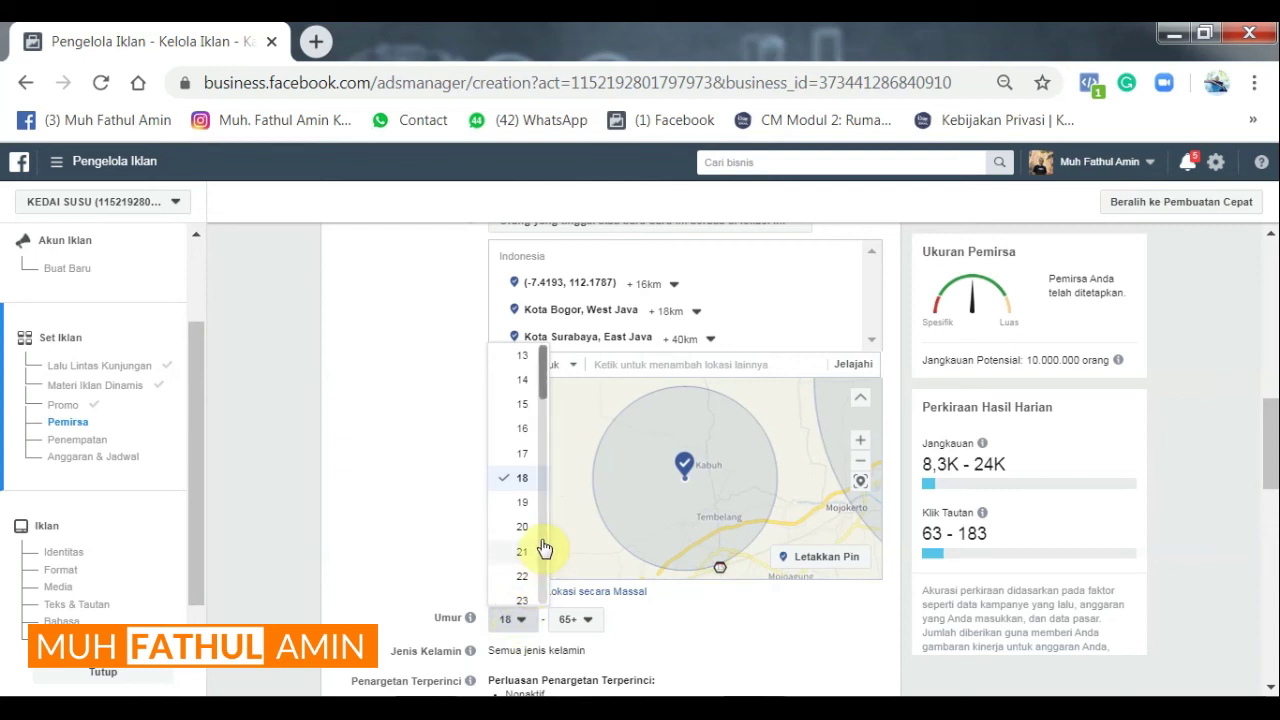
scroll(540, 550, "down", 2)
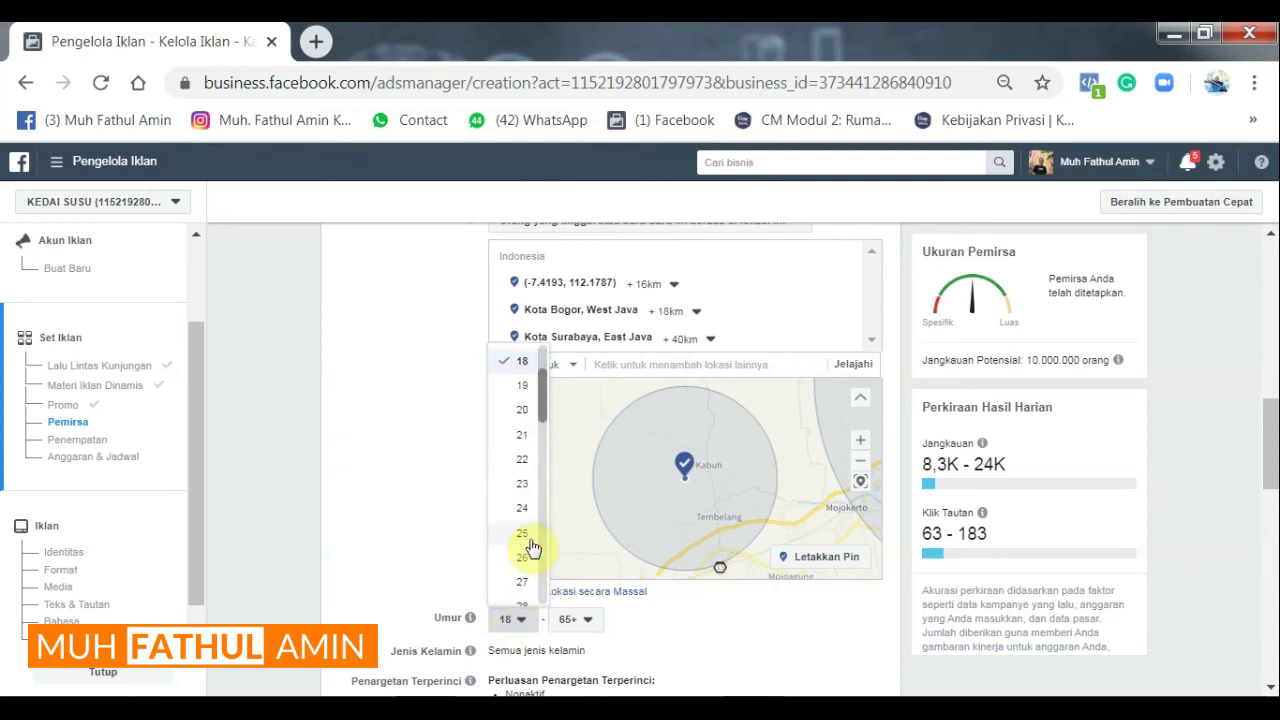
left_click(590, 622)
left_click(588, 620)
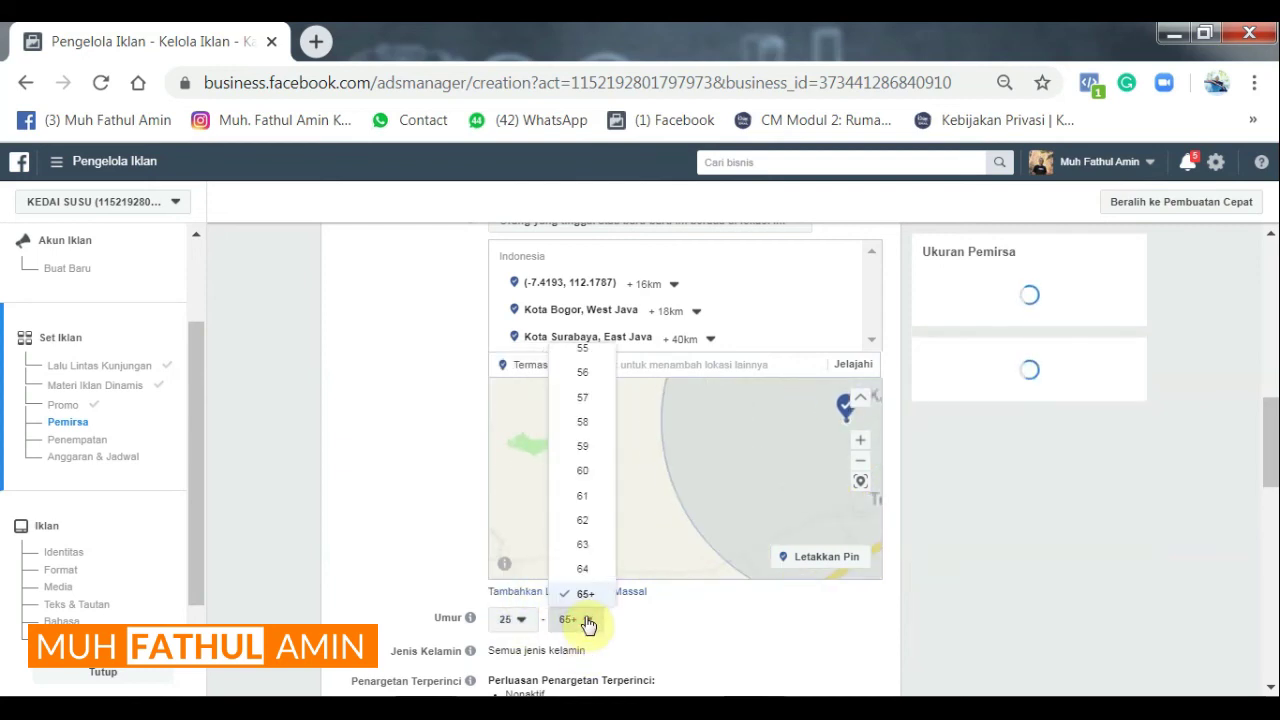
scroll(586, 505, "up", 3)
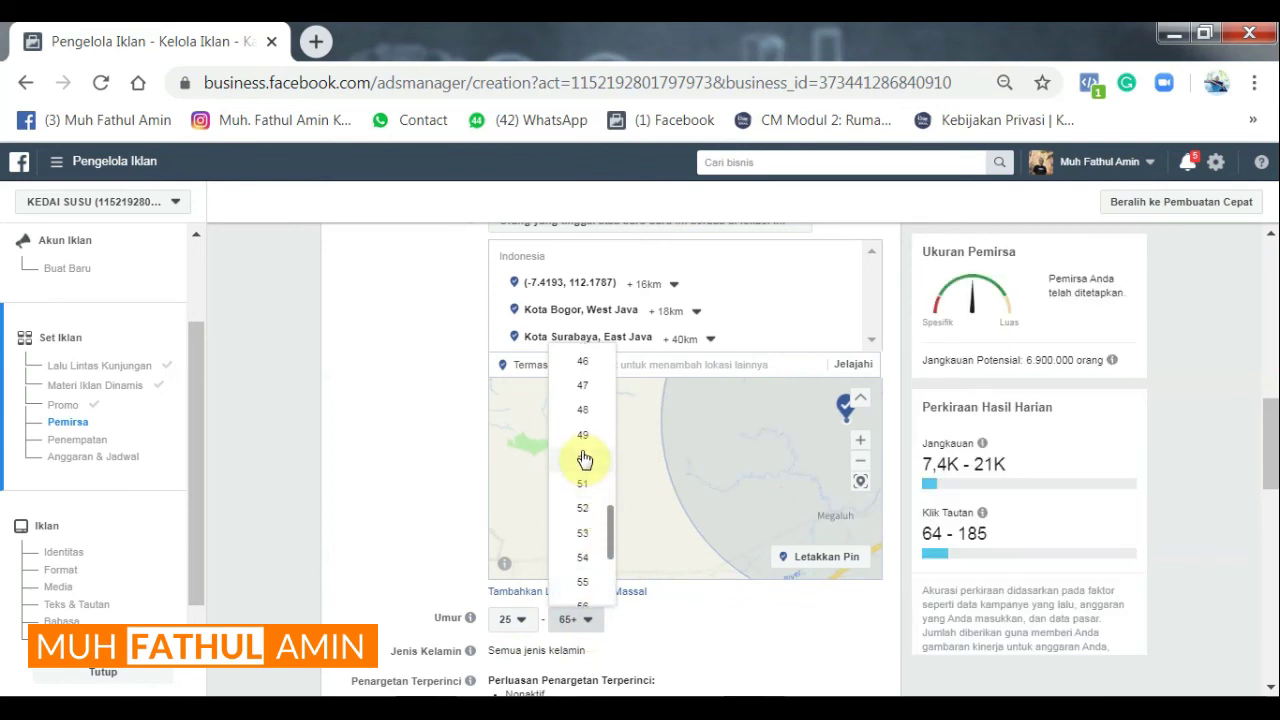
left_click(584, 459)
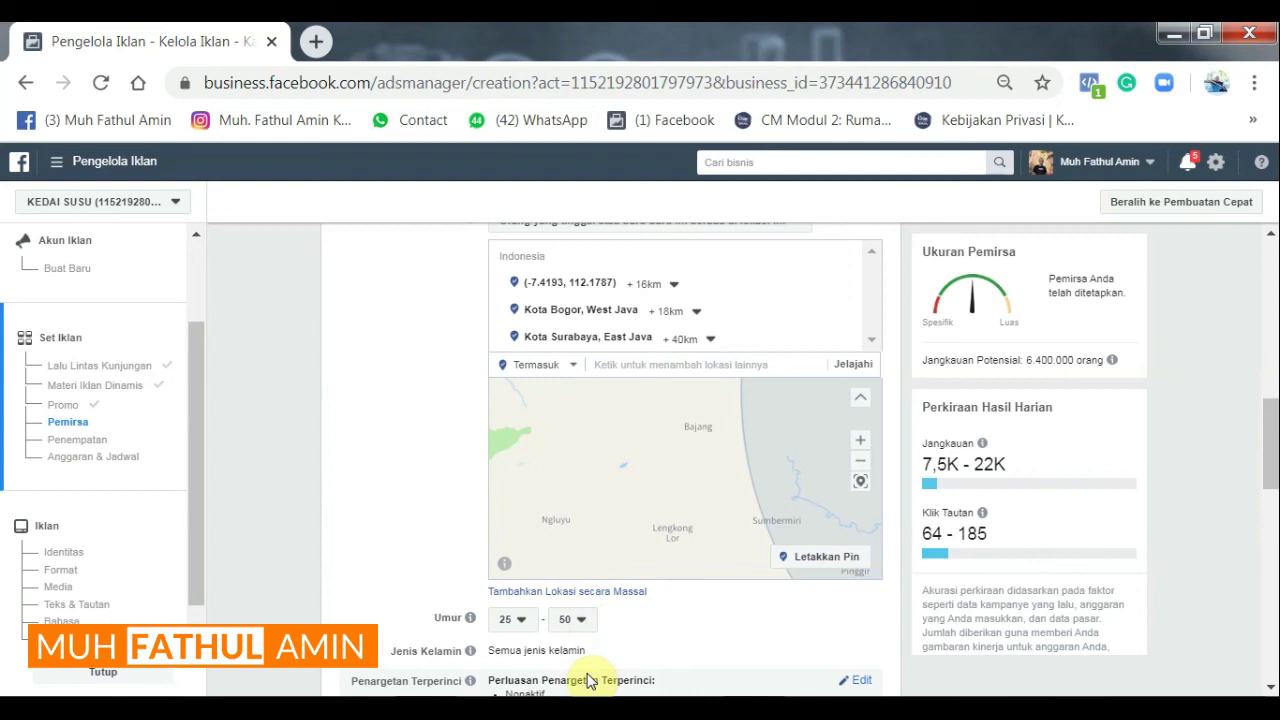
Open the gender setting (Jenis Kelamin), try Perempuan and restore Semua
scroll(500, 590, "down", 1)
mouse_move(480, 570)
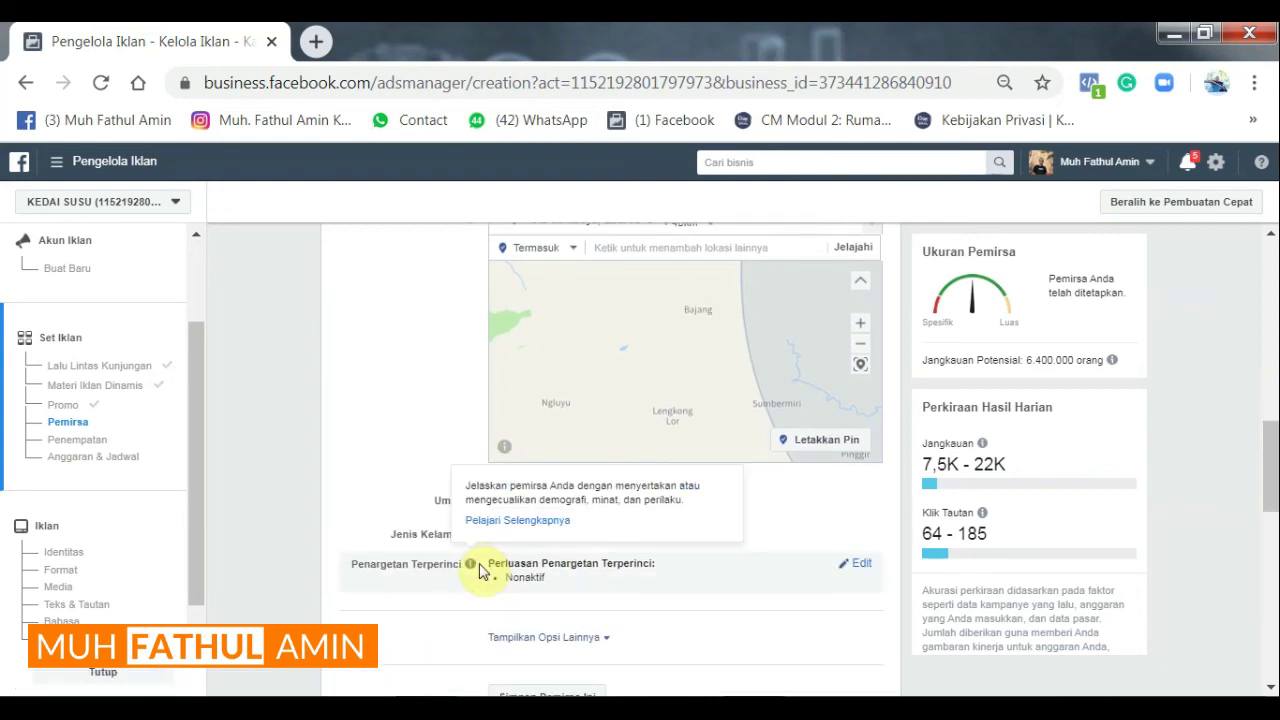
mouse_move(621, 541)
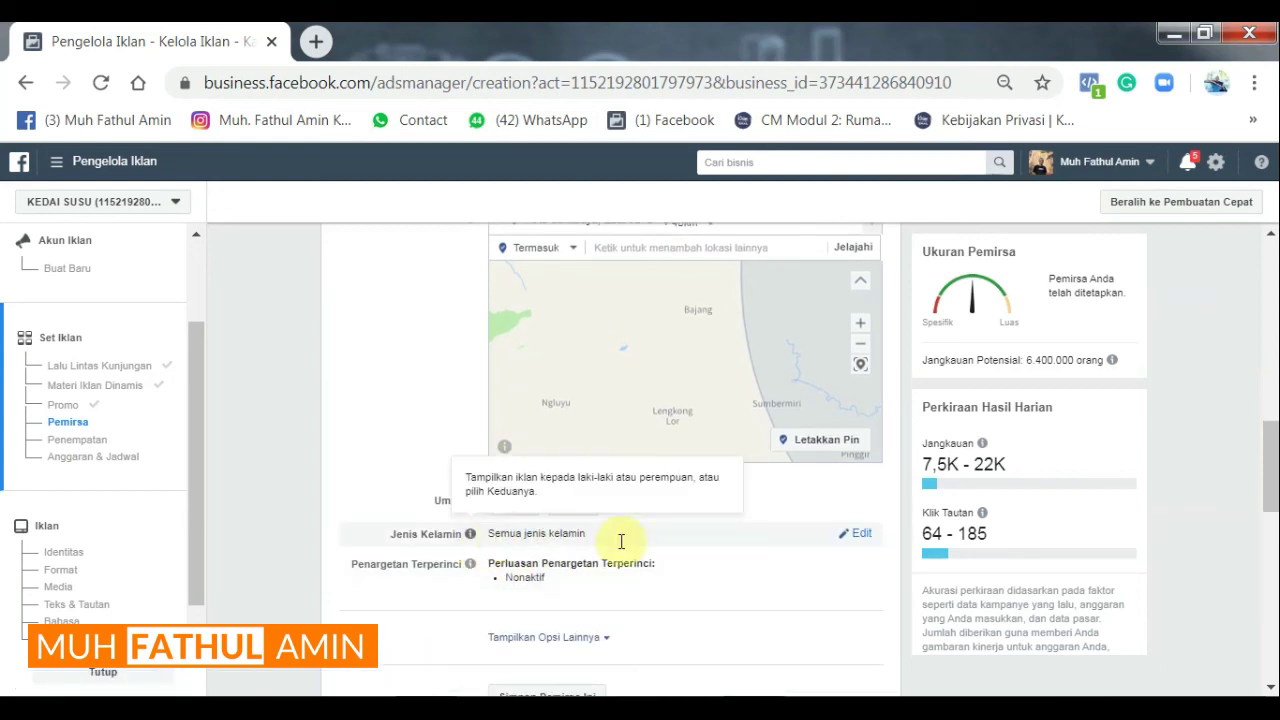
left_click(866, 535)
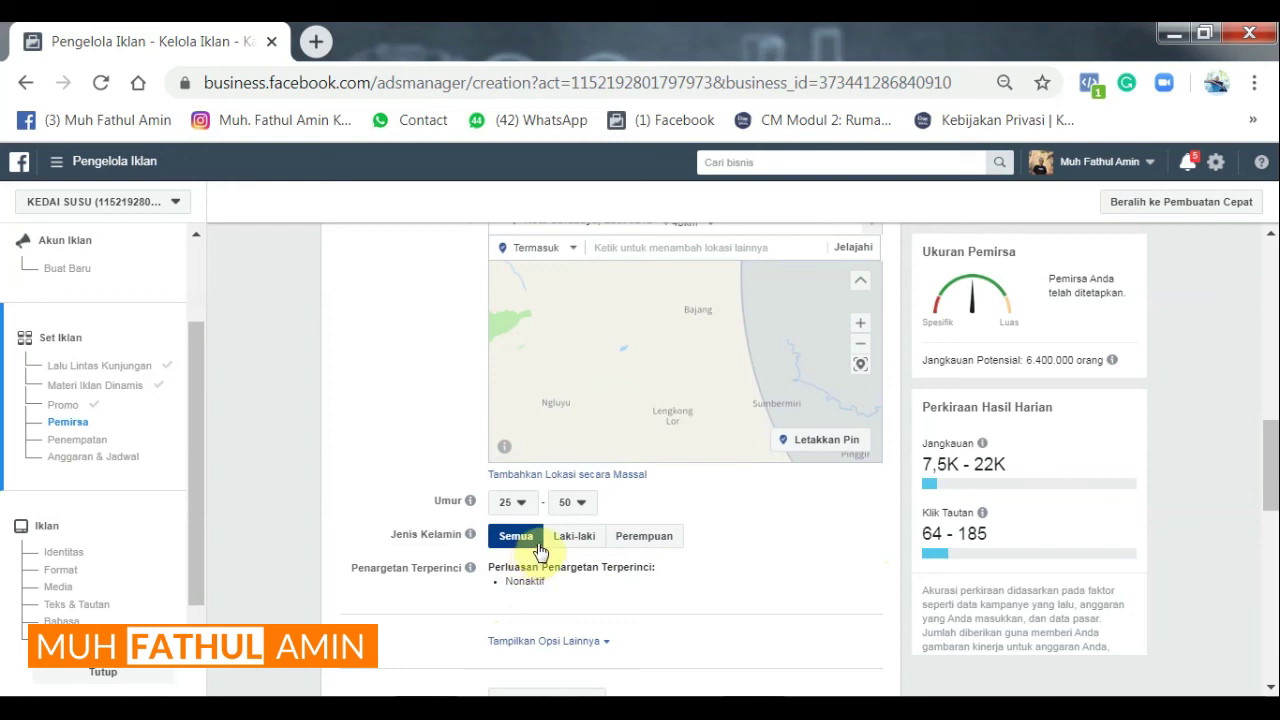
left_click(620, 537)
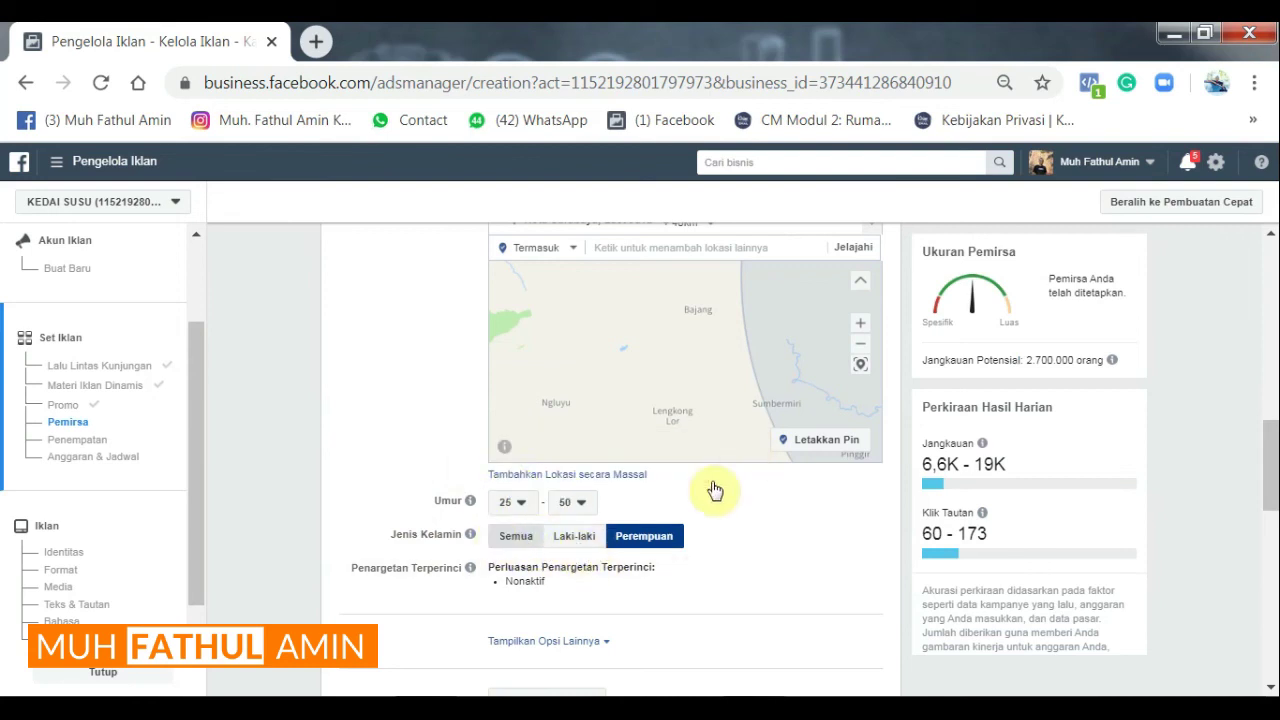
Open detailed targeting (Penargetan Terperinci) for editing and check the entry for demographics, interests or behaviours without adding any
scroll(568, 597, "down", 1)
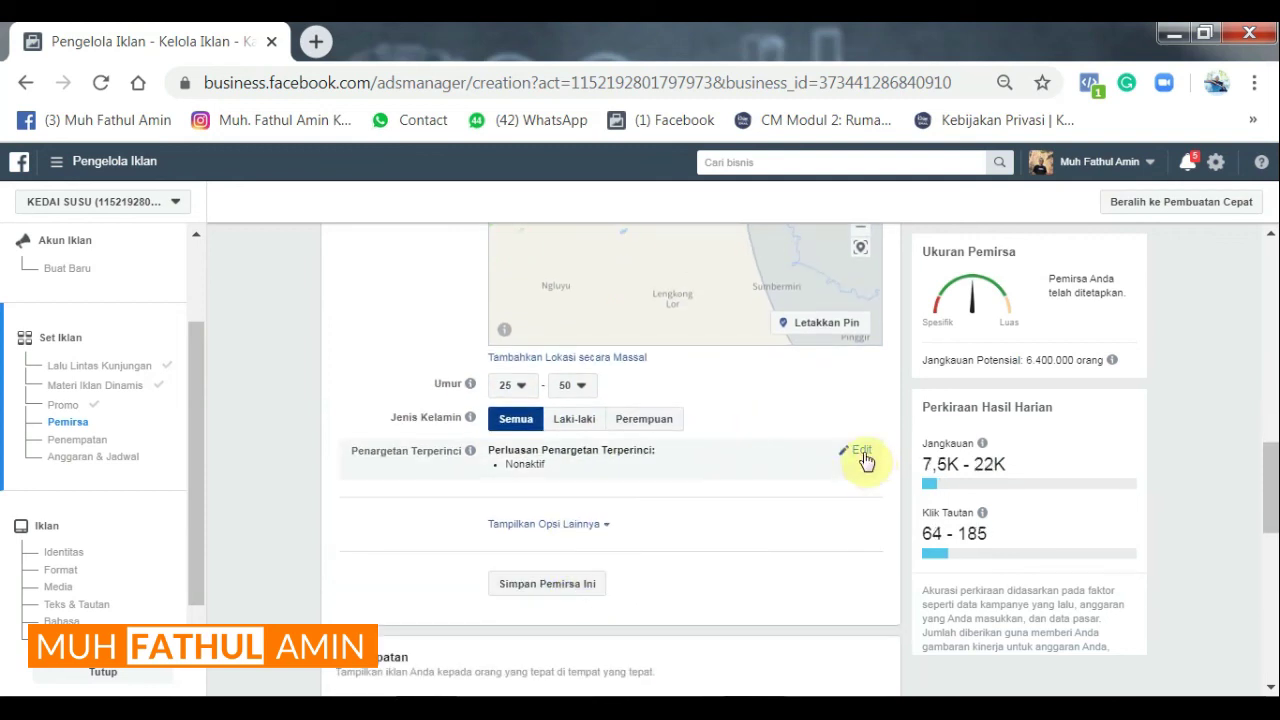
left_click(863, 452)
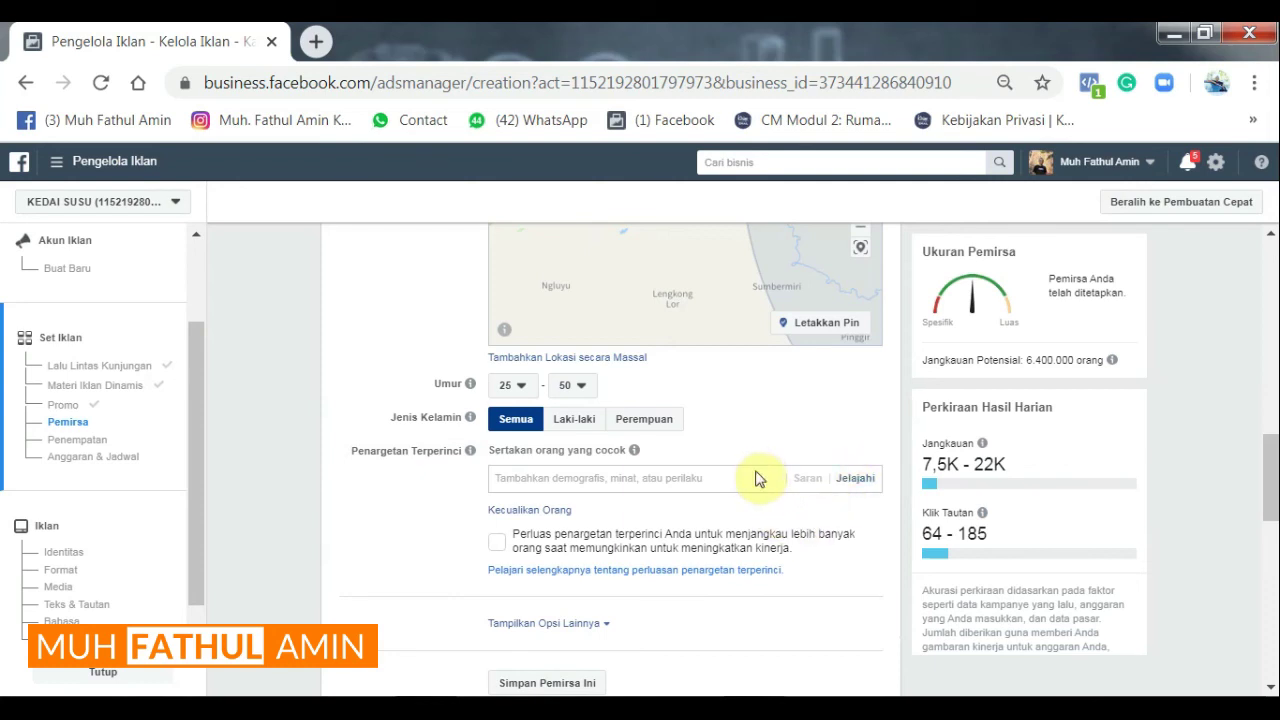
scroll(722, 504, "up", 2)
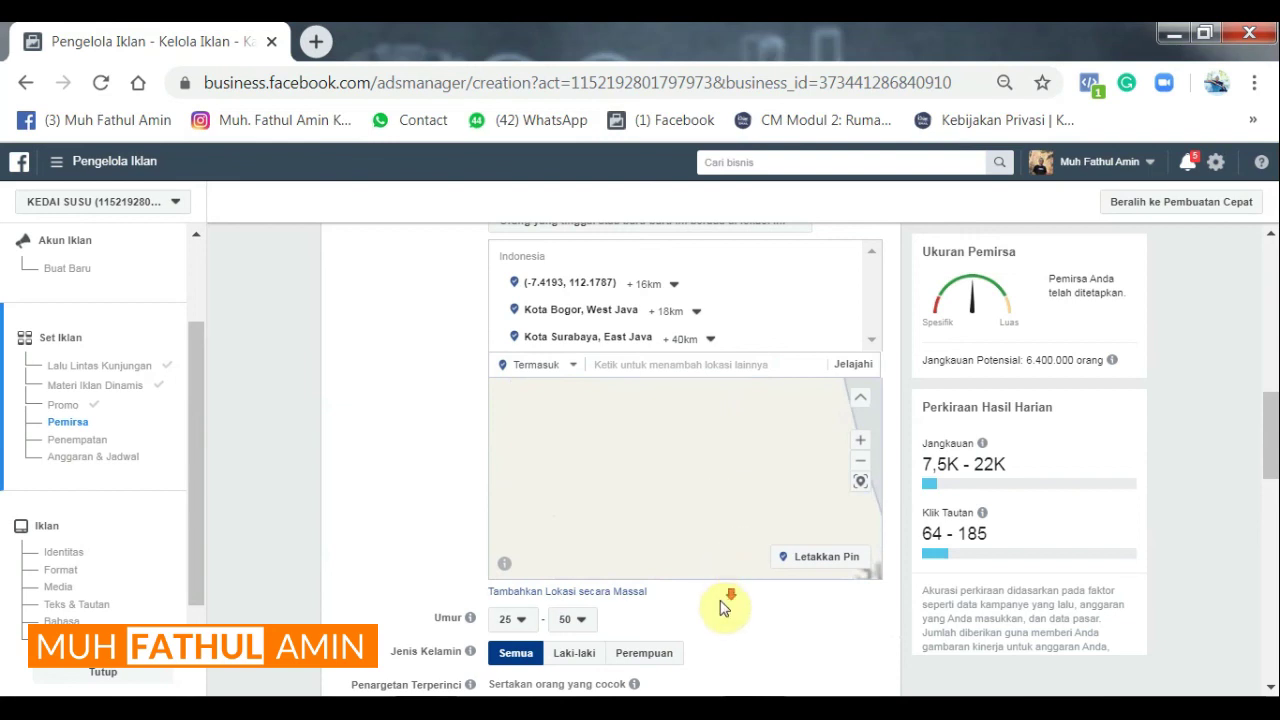
scroll(729, 603, "down", 1)
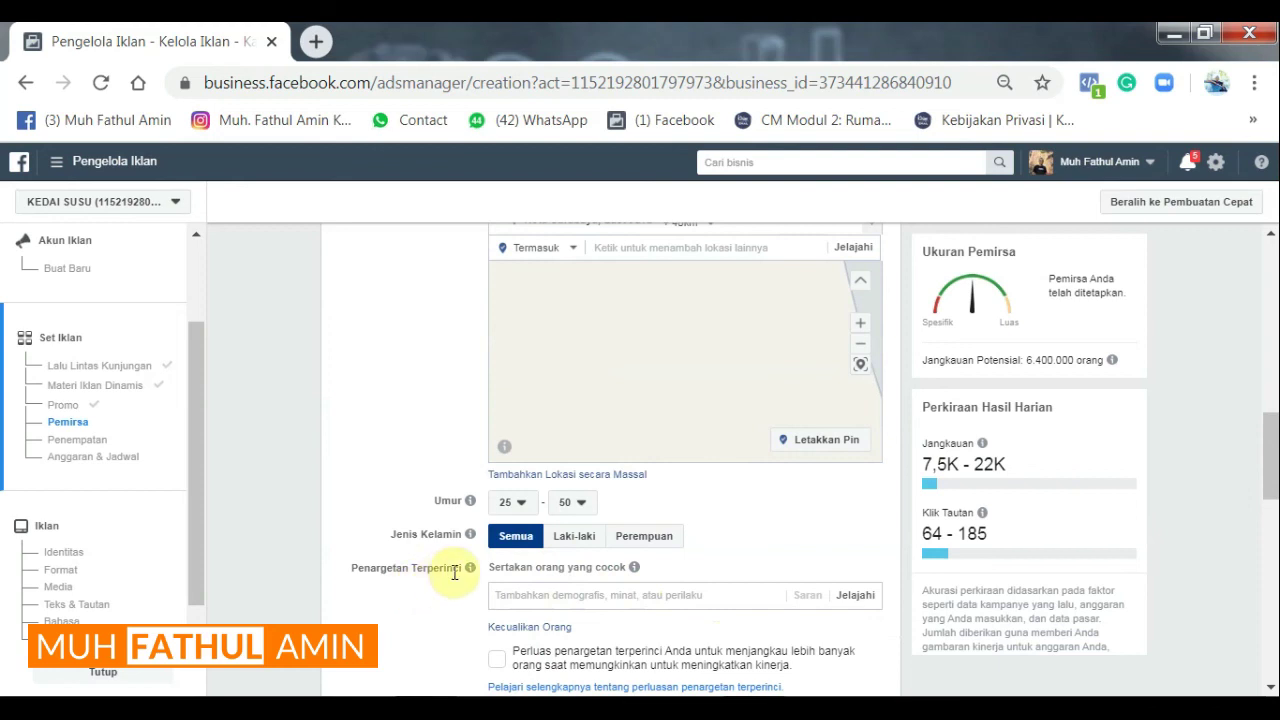
left_click(535, 595)
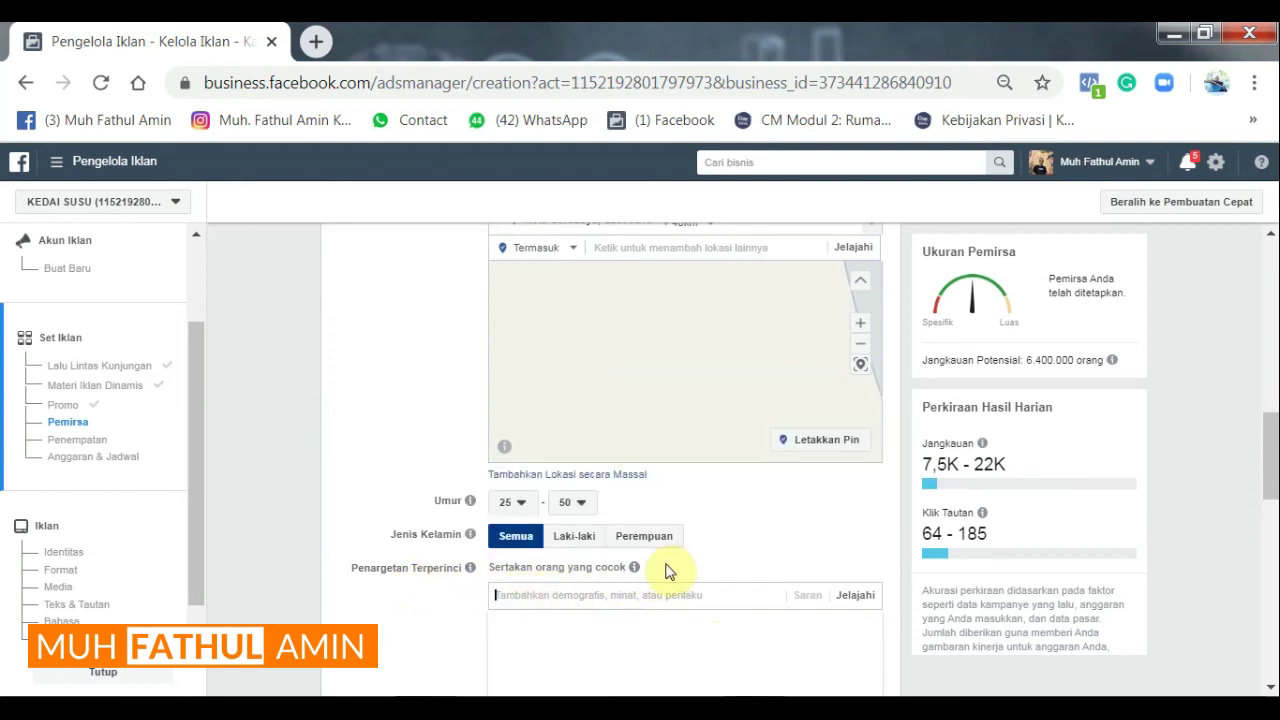
mouse_move(636, 568)
scroll(417, 466, "down", 1)
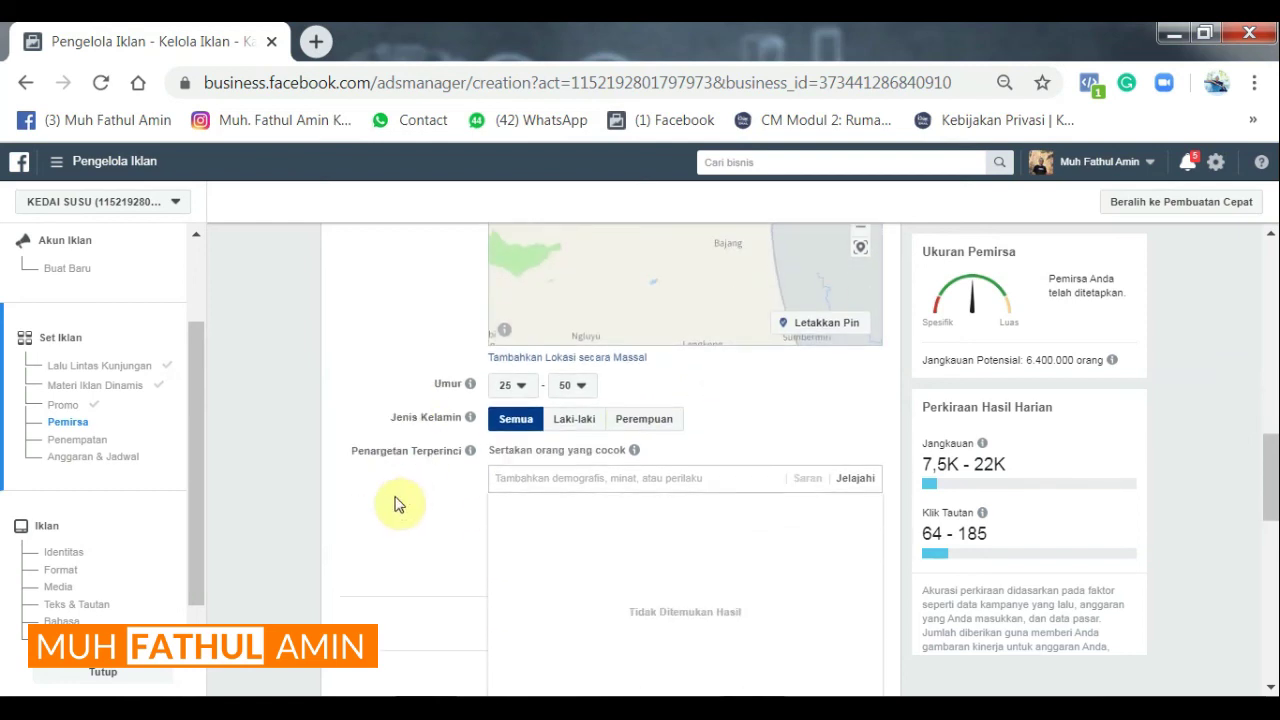
left_click(466, 503)
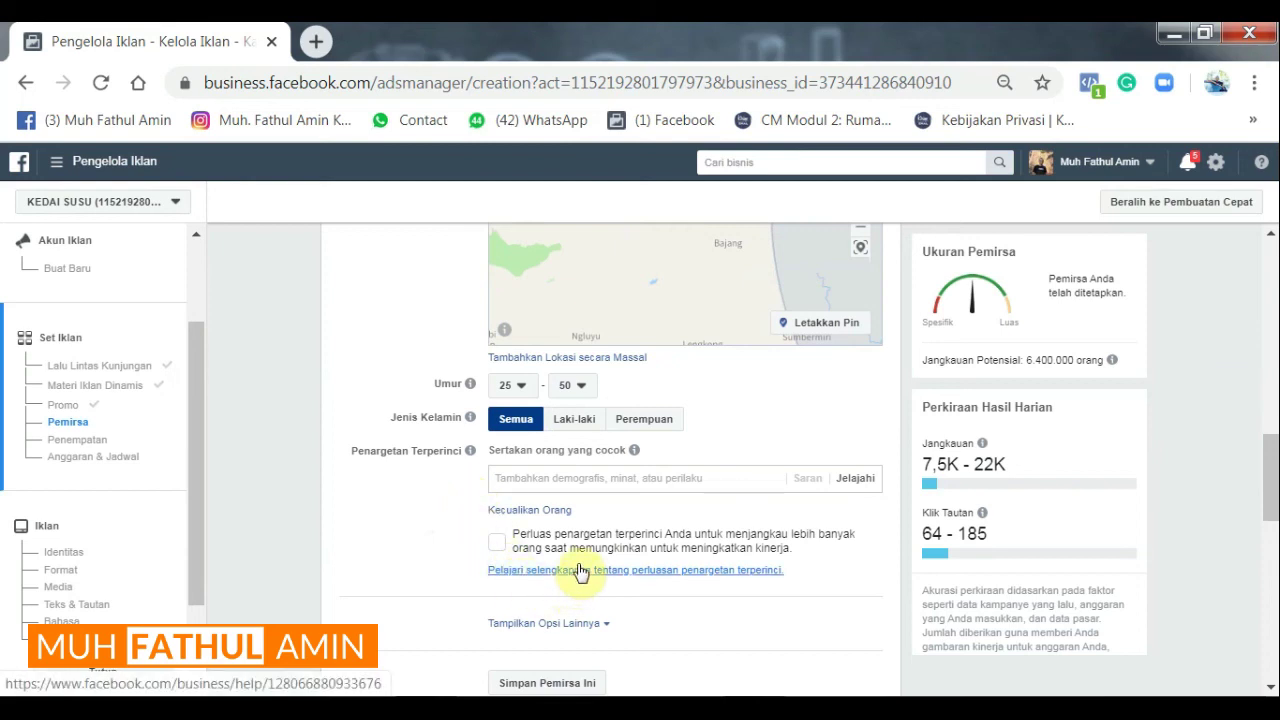
left_click(393, 535)
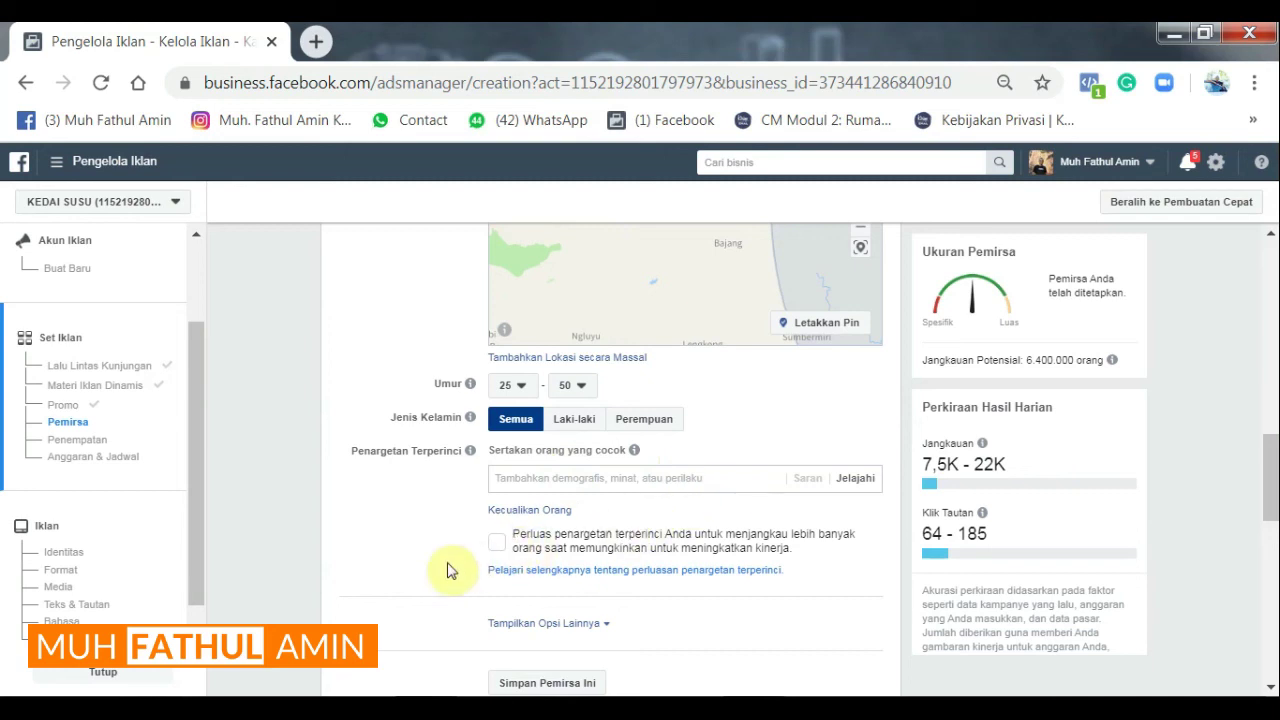
Review the audience settings and size estimate, the placement options, and the budget and schedule section of the ad set
scroll(430, 580, "down", 1)
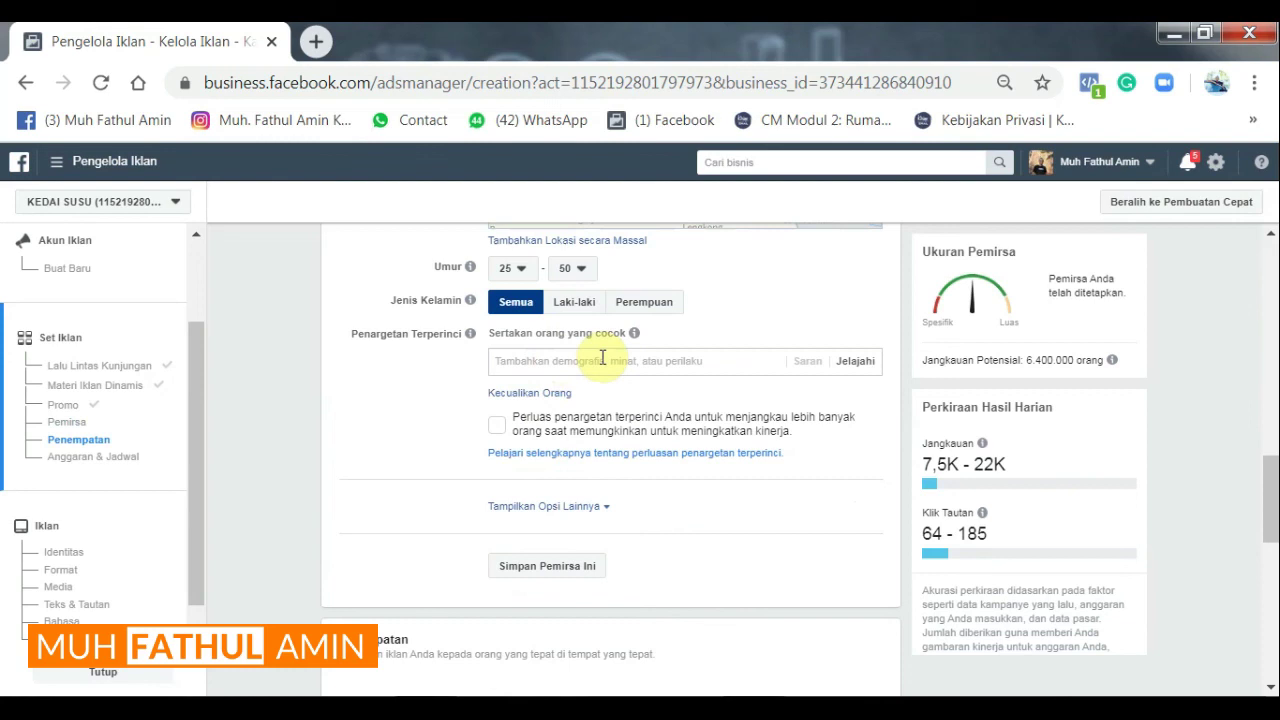
scroll(763, 460, "up", 1)
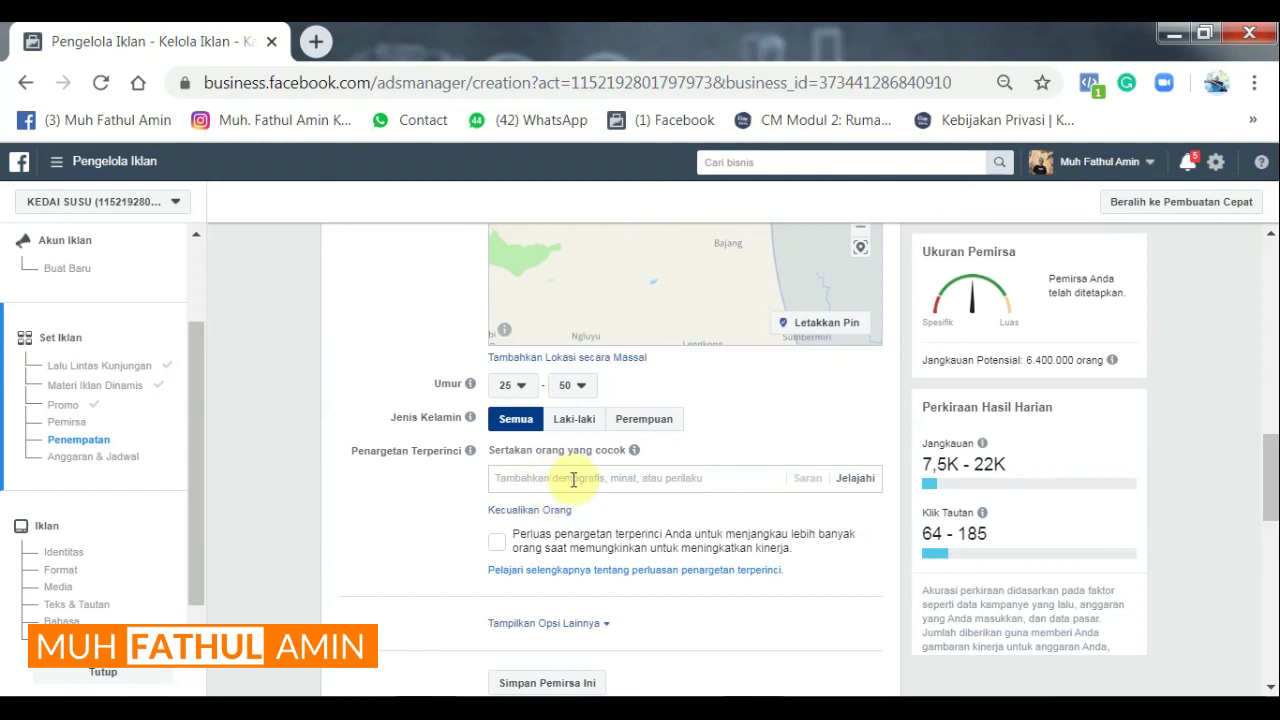
scroll(670, 492, "up", 2)
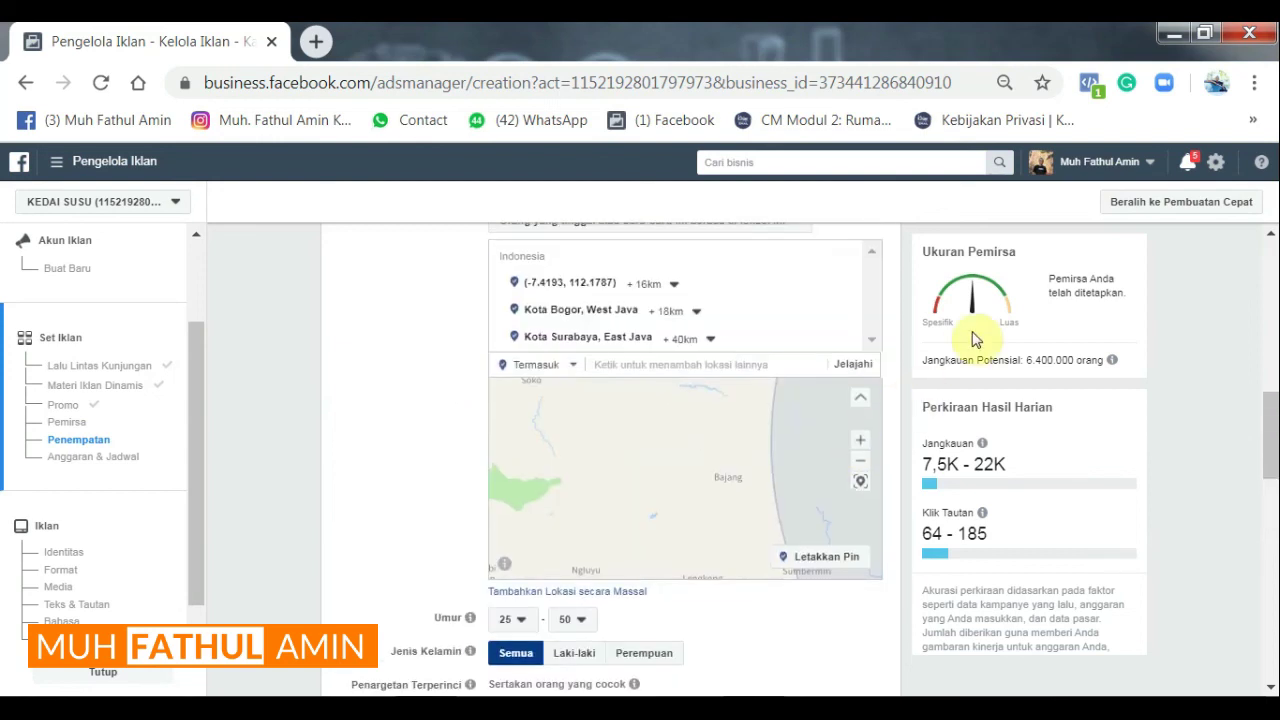
scroll(1103, 337, "down", 1)
scroll(840, 383, "down", 10)
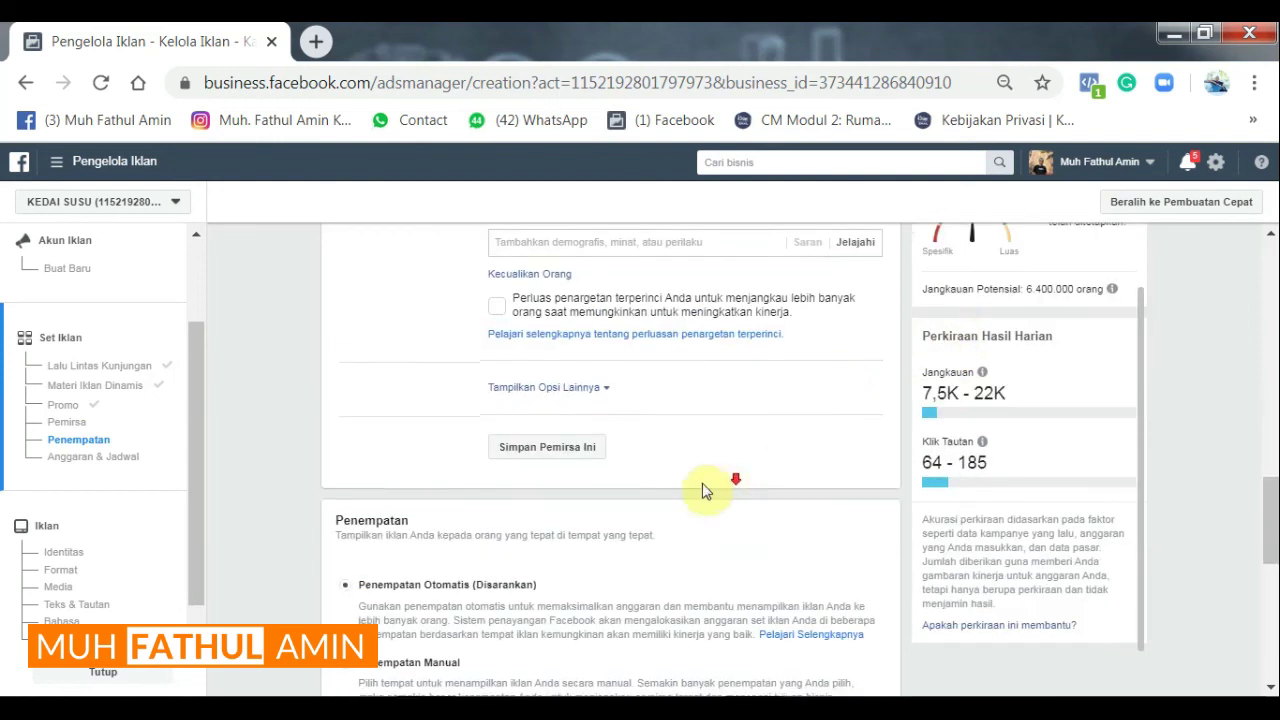
scroll(466, 494, "down", 3)
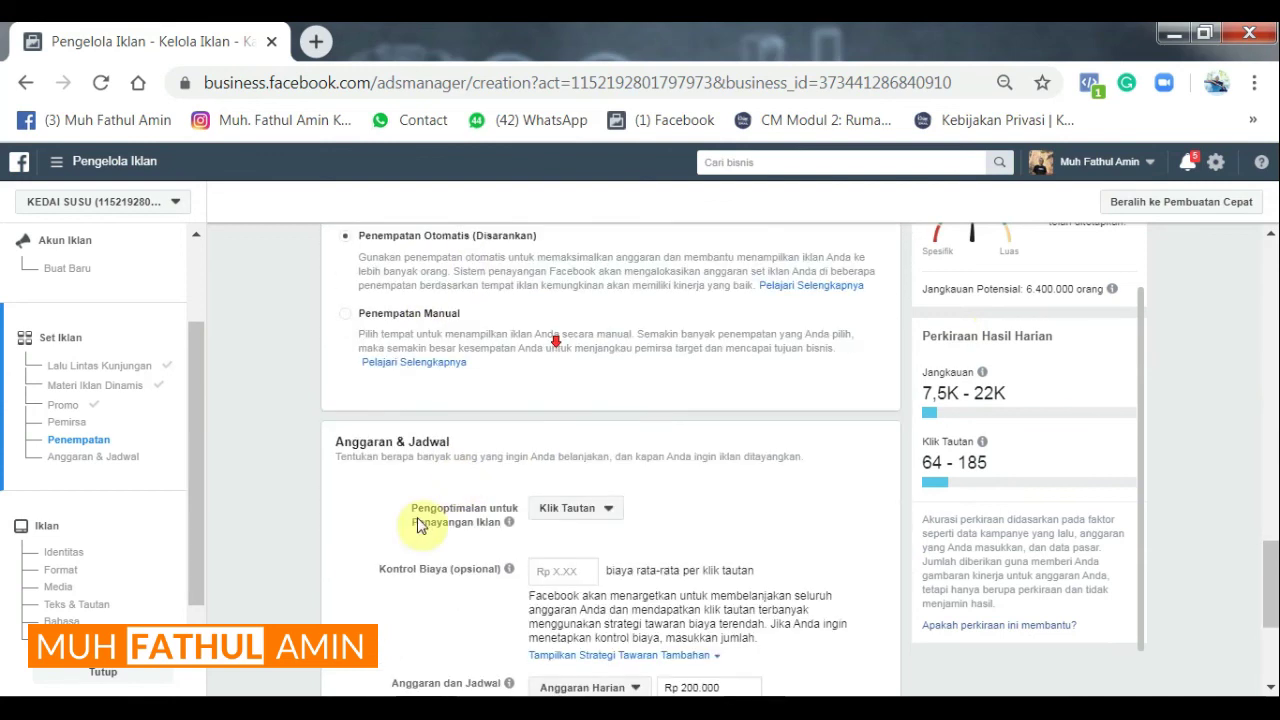
scroll(519, 553, "down", 1)
scroll(1140, 378, "up", 12)
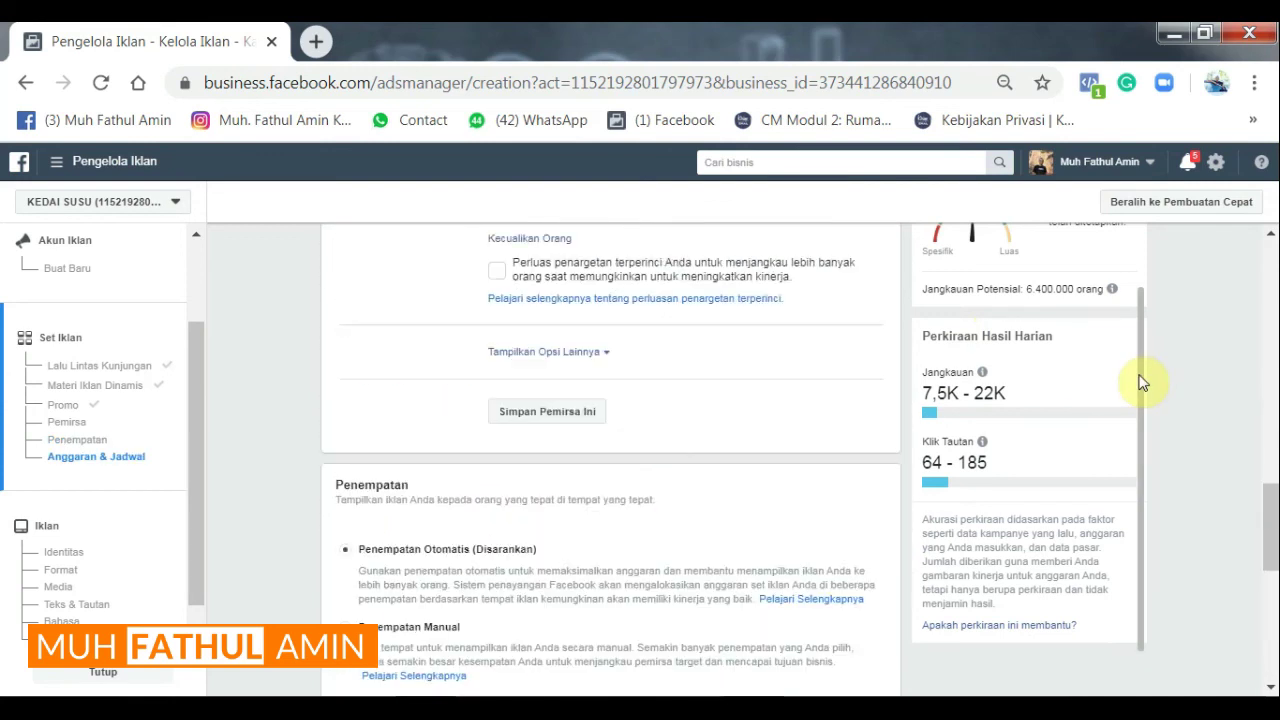